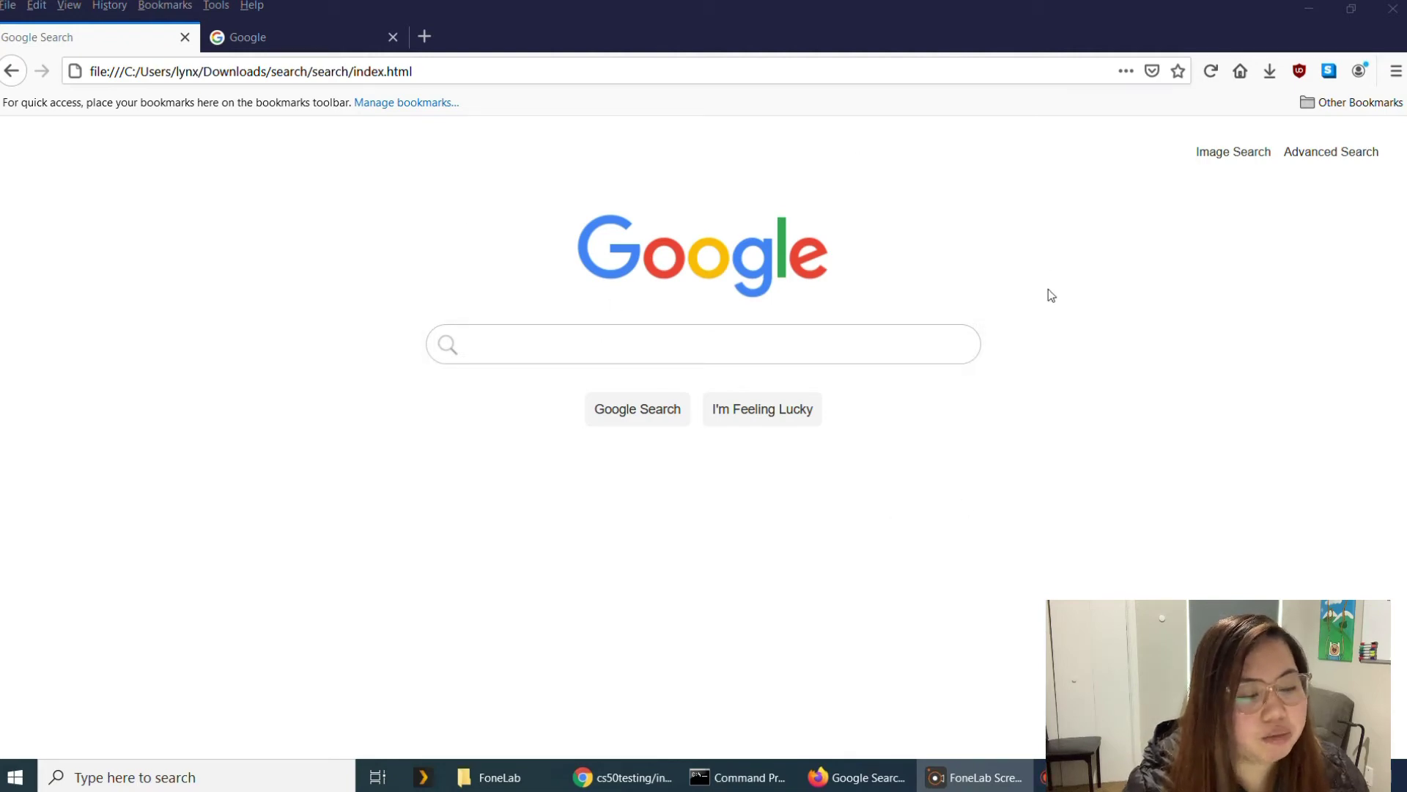
- Tour the image search page and the four-field Advanced_Search.html form, ending on index.html
left_click(1232, 158)
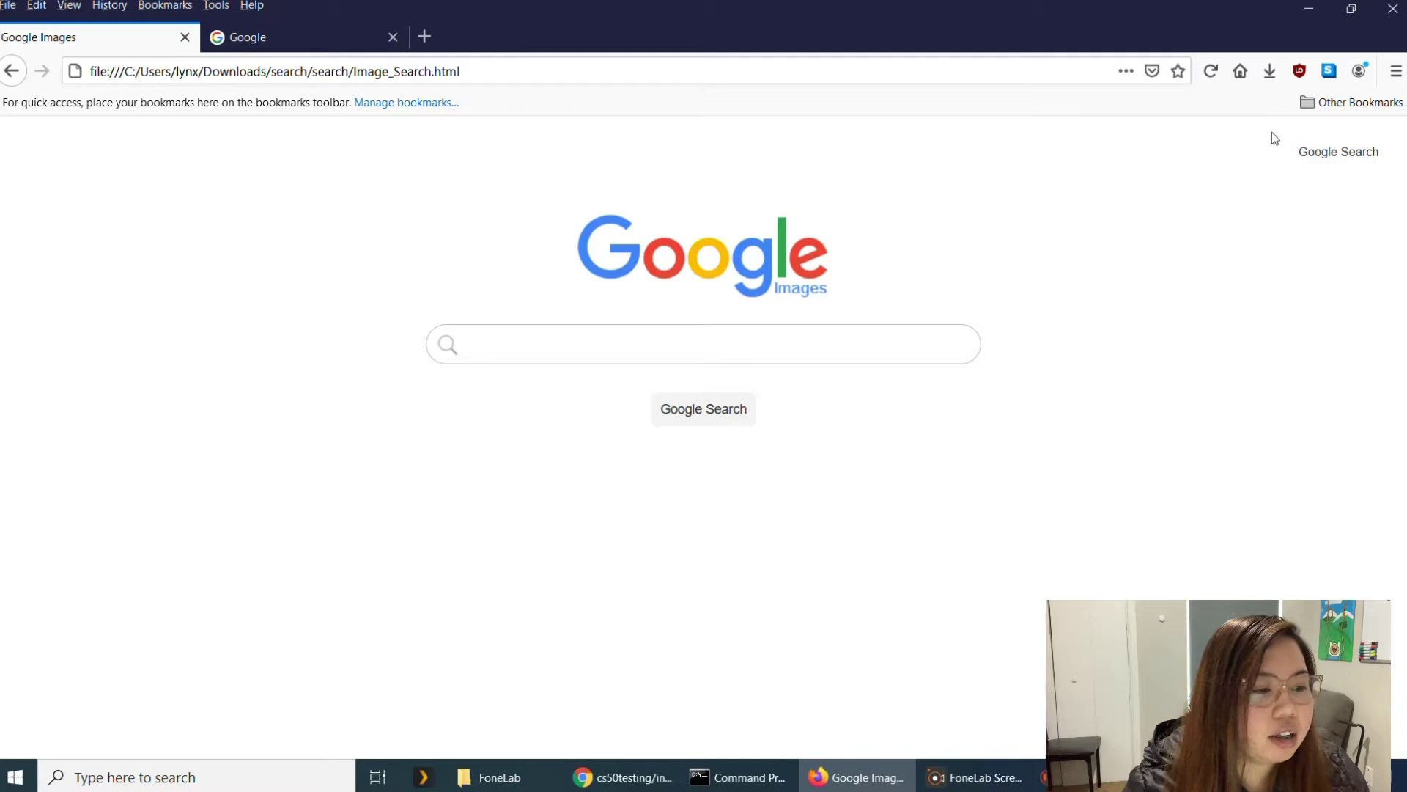
left_click(1323, 154)
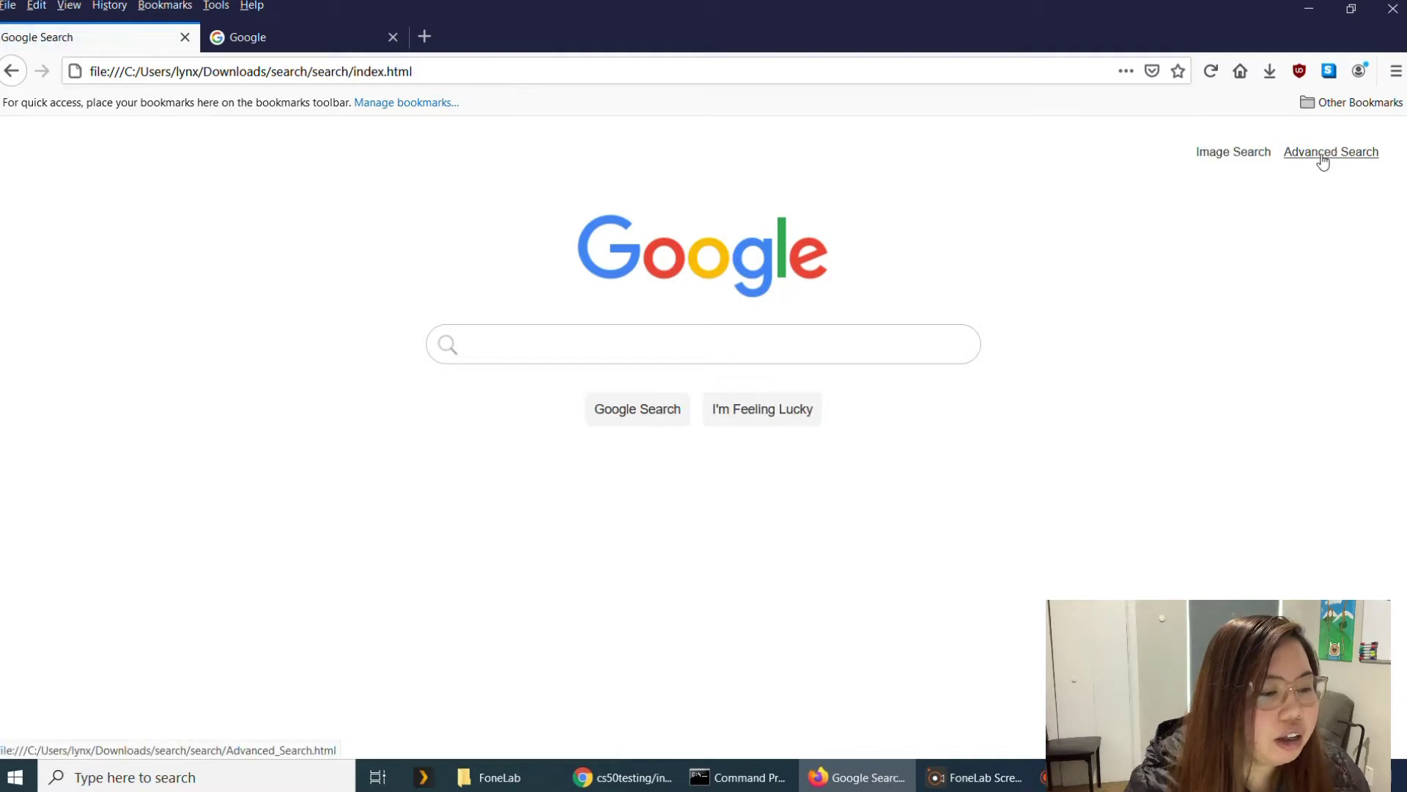
left_click(1323, 159)
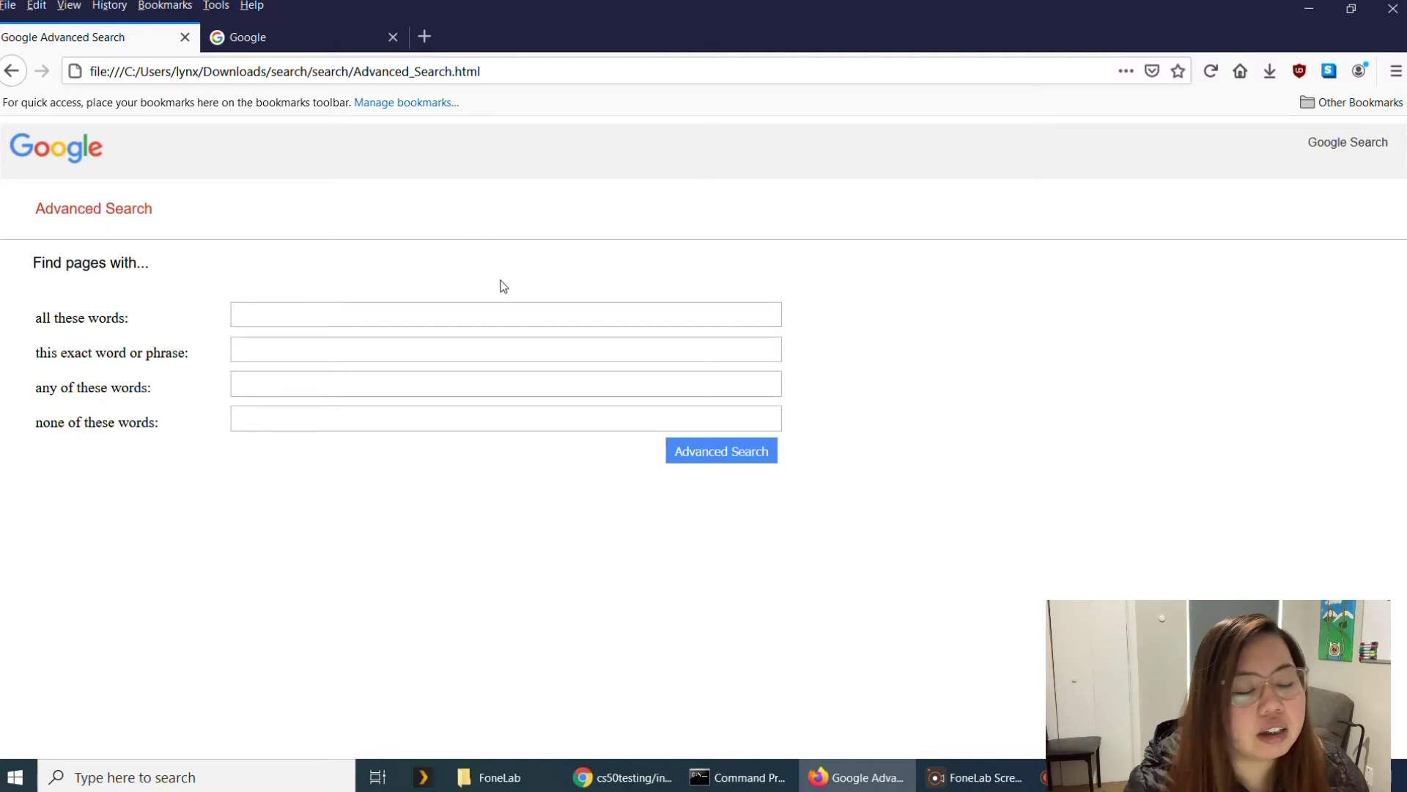
left_click(1345, 145)
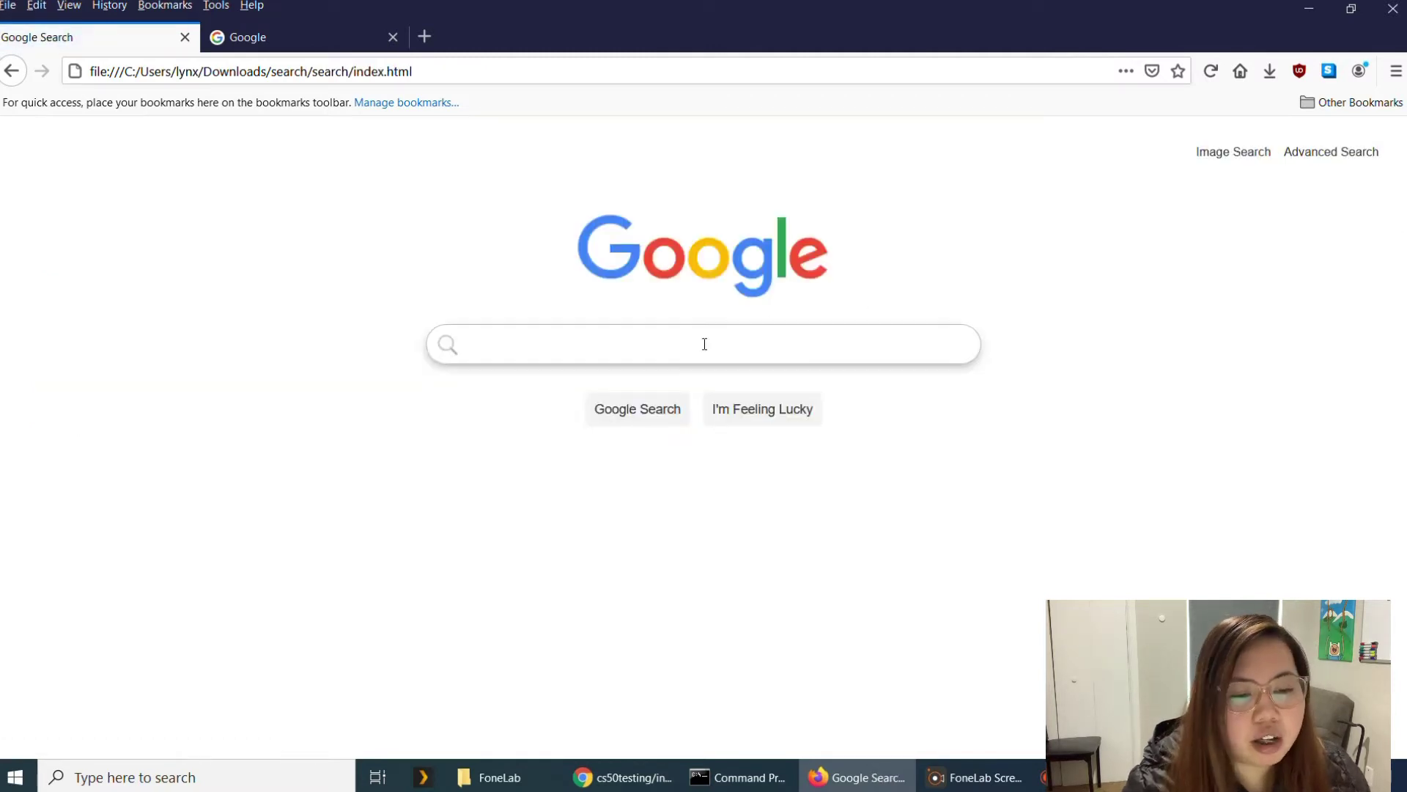
- Search Google for 'harvard' from the clone's main page, getting about 281,000,000 results
left_click(603, 357)
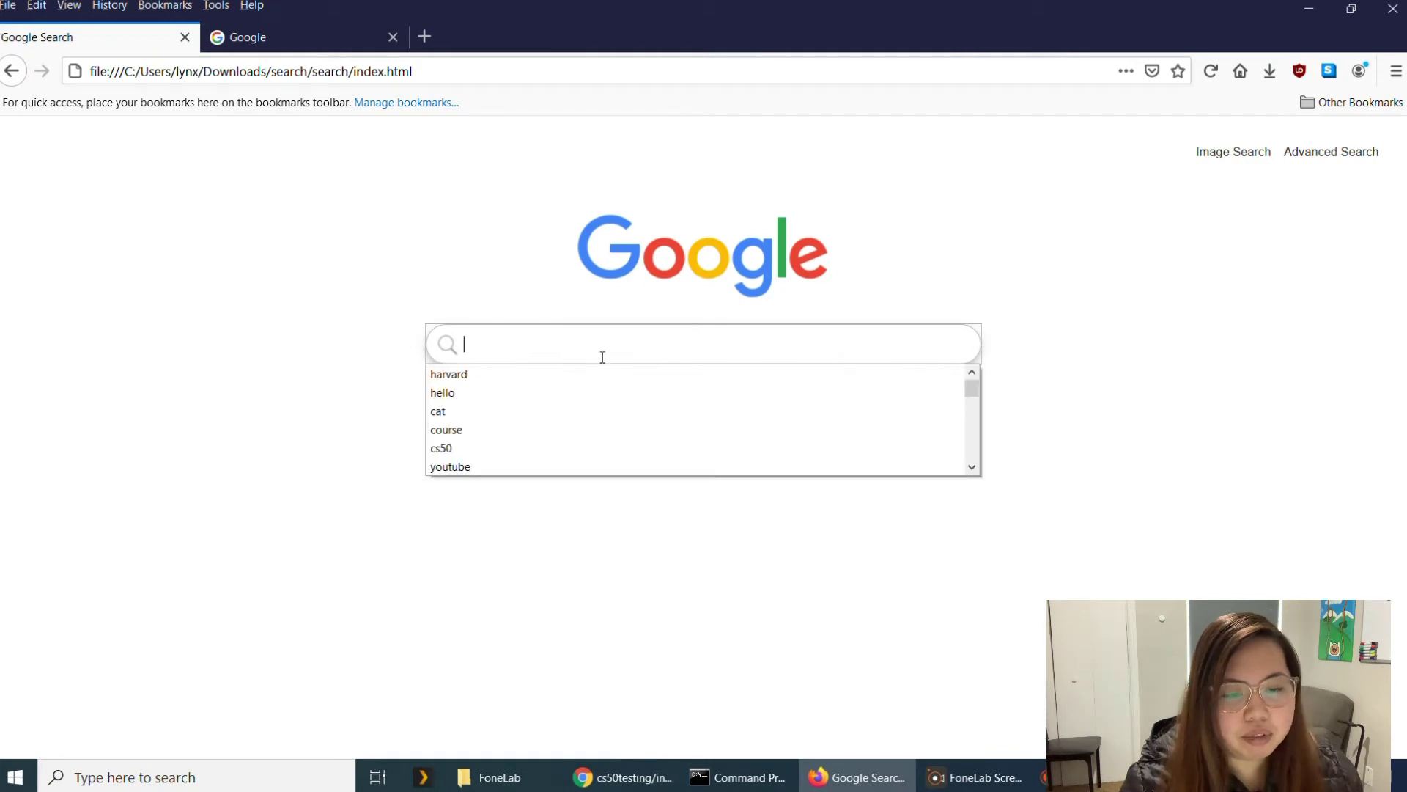
type("har")
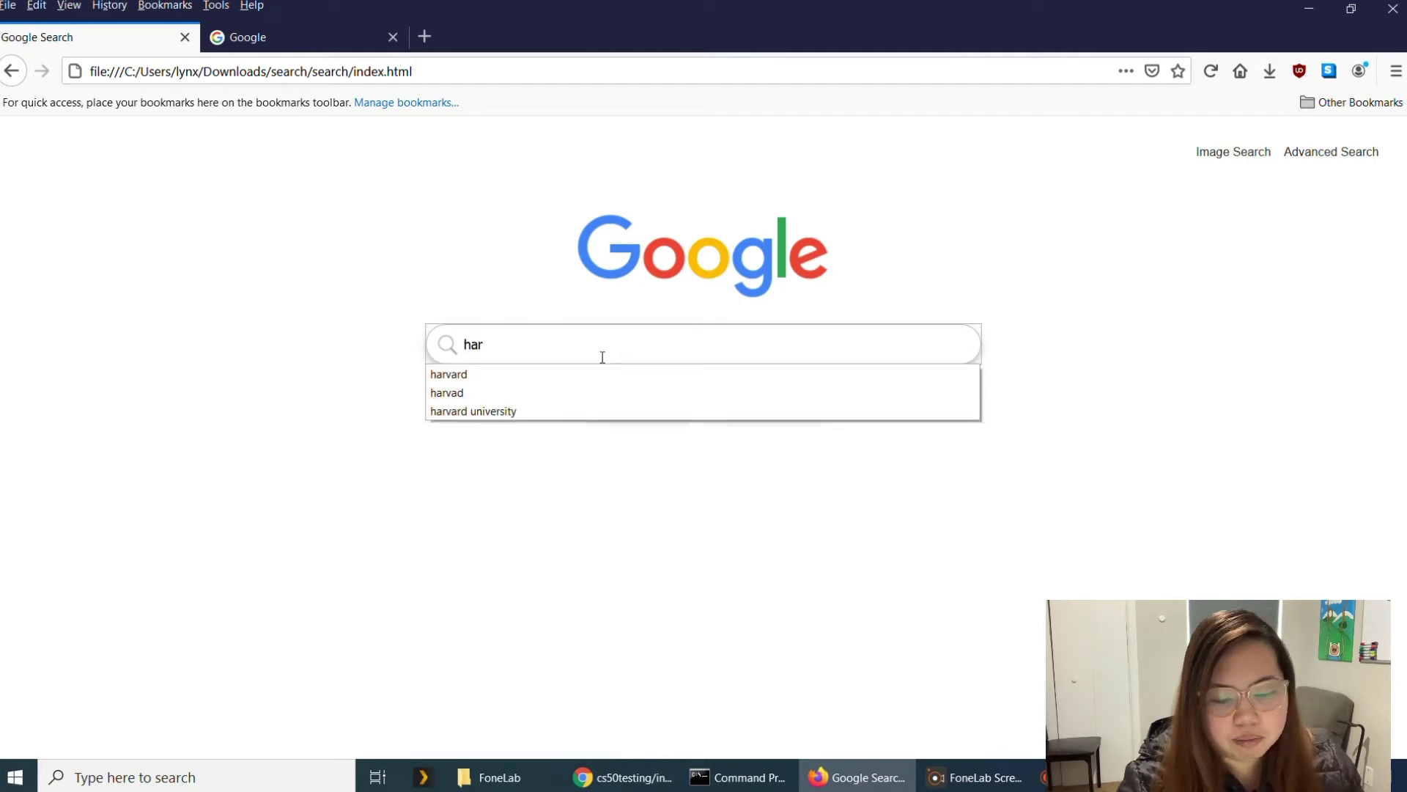
type("vard")
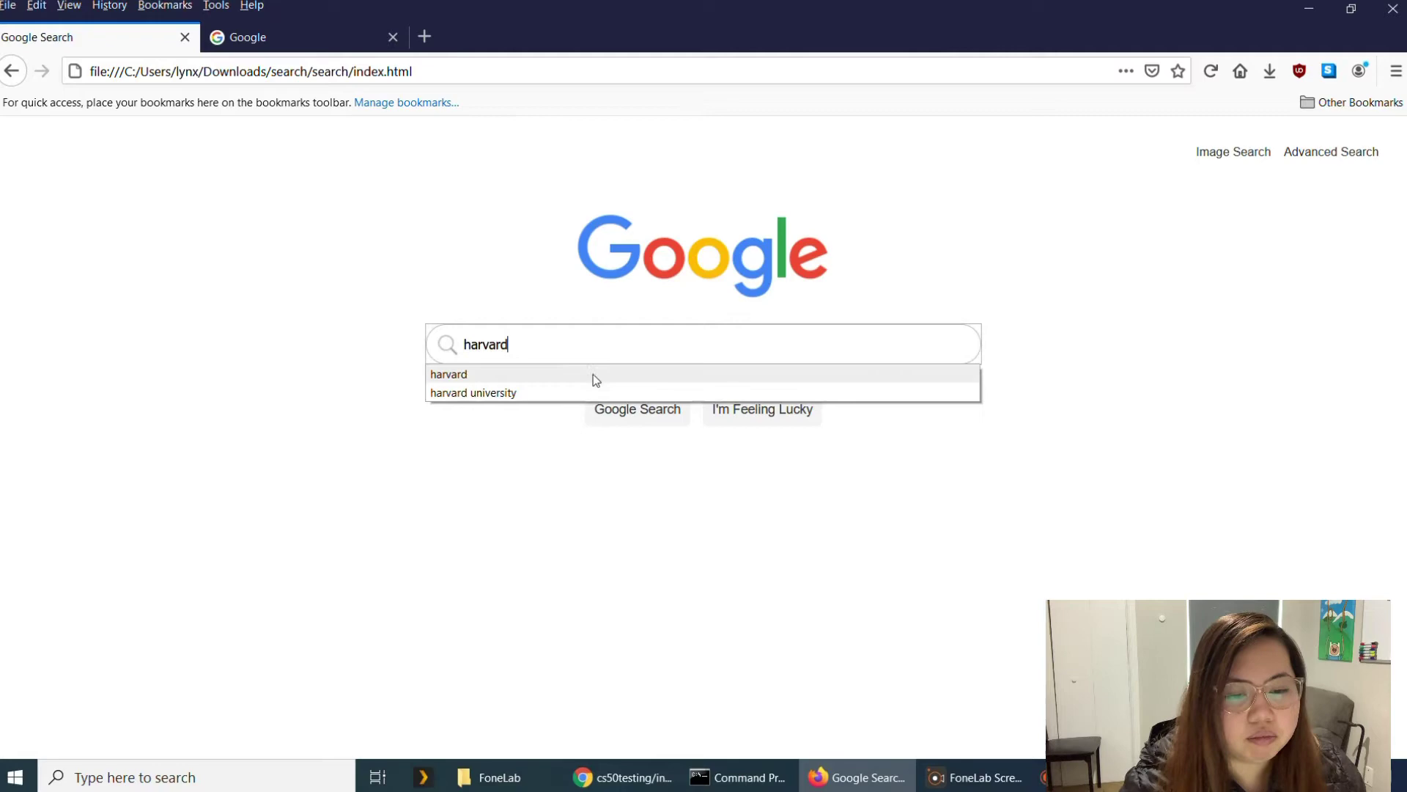
left_click(591, 375)
left_click(617, 415)
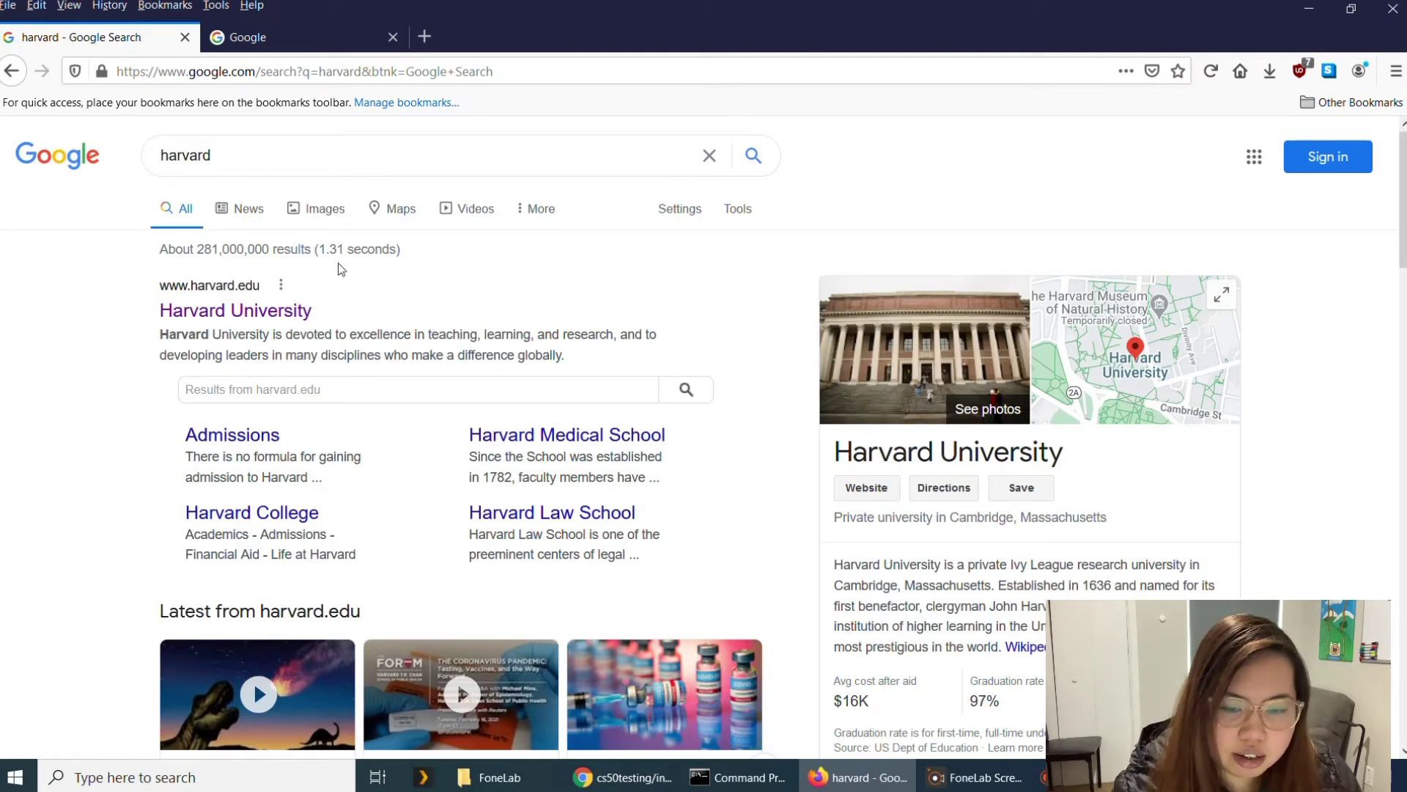
- Back on the clone, send an image search for 'harvard' to Google Images
left_click(16, 77)
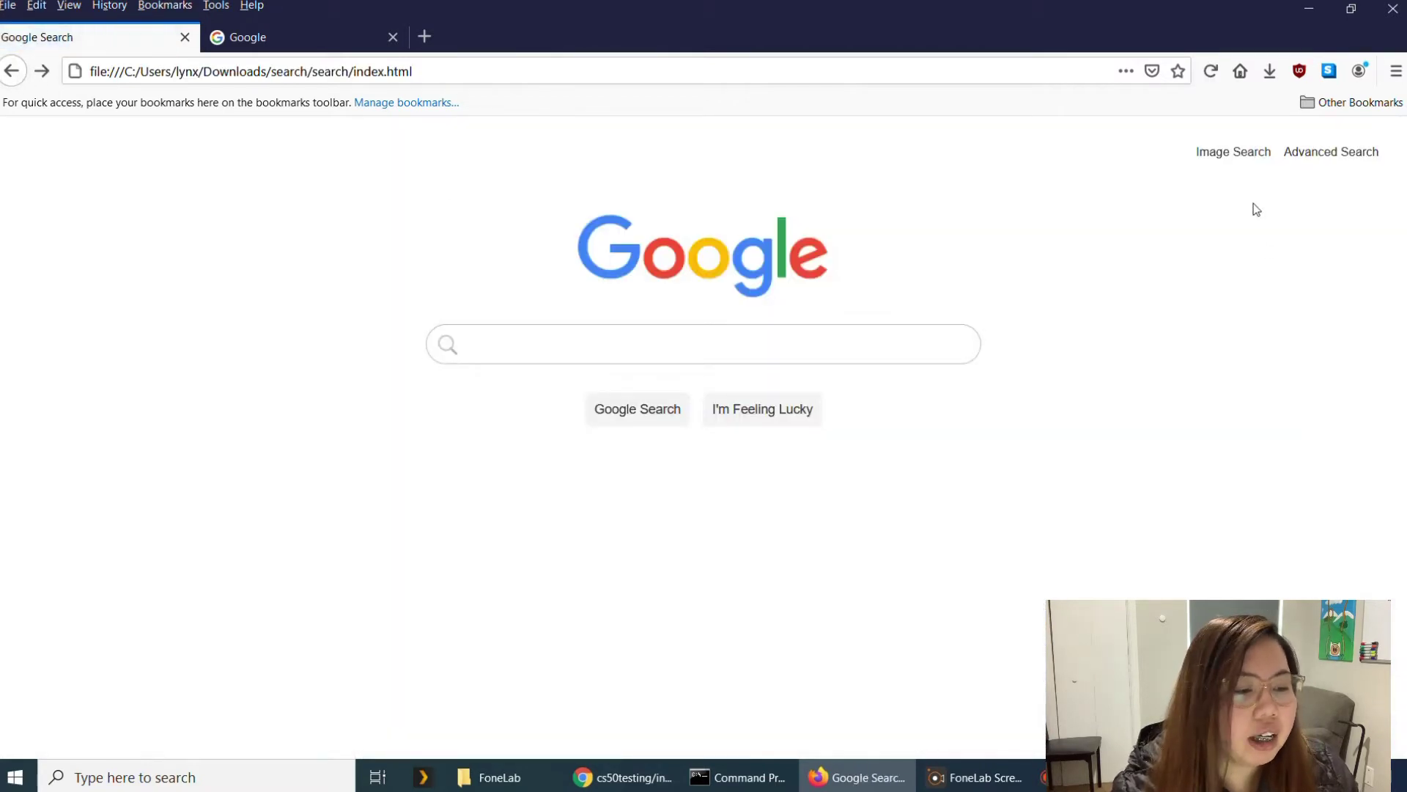
left_click(1222, 162)
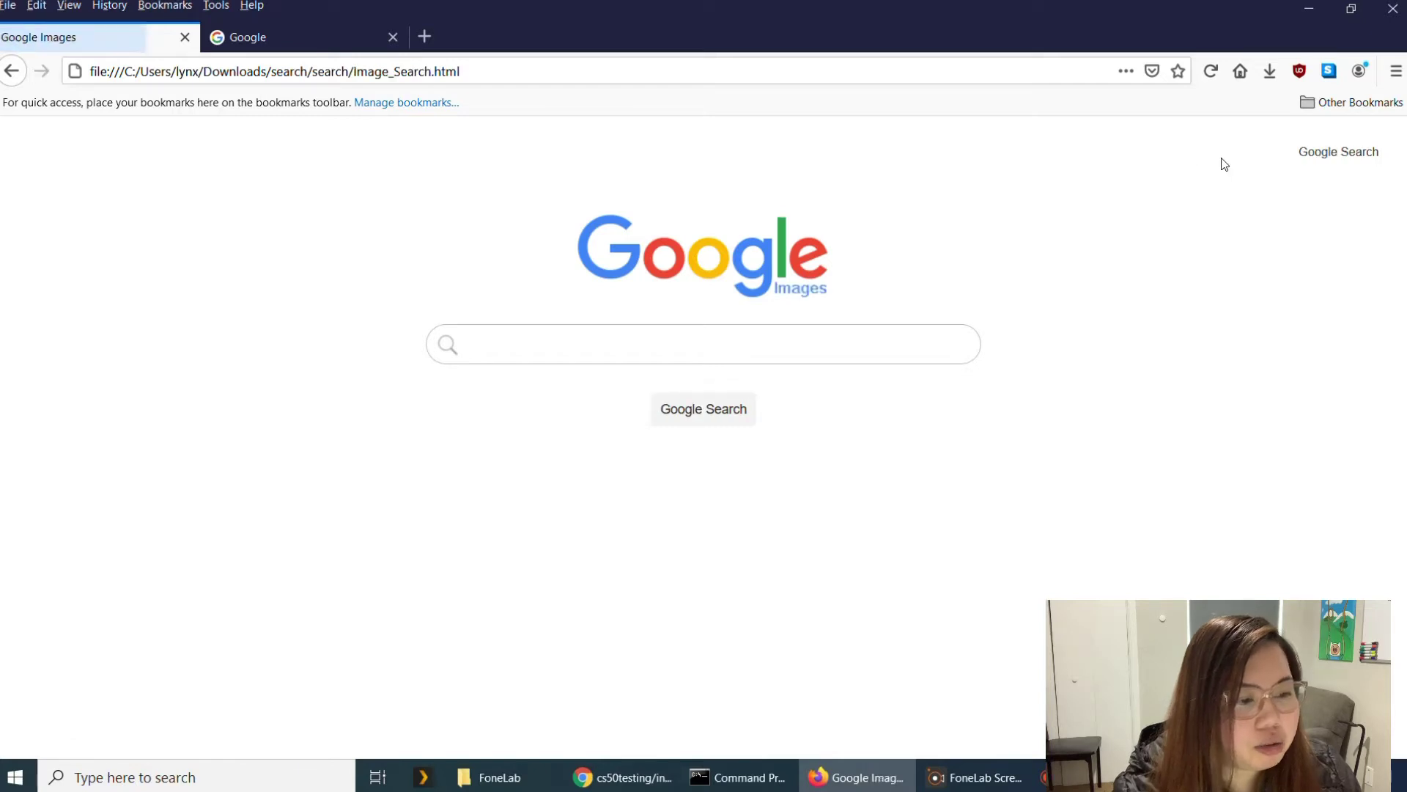
left_click(634, 350)
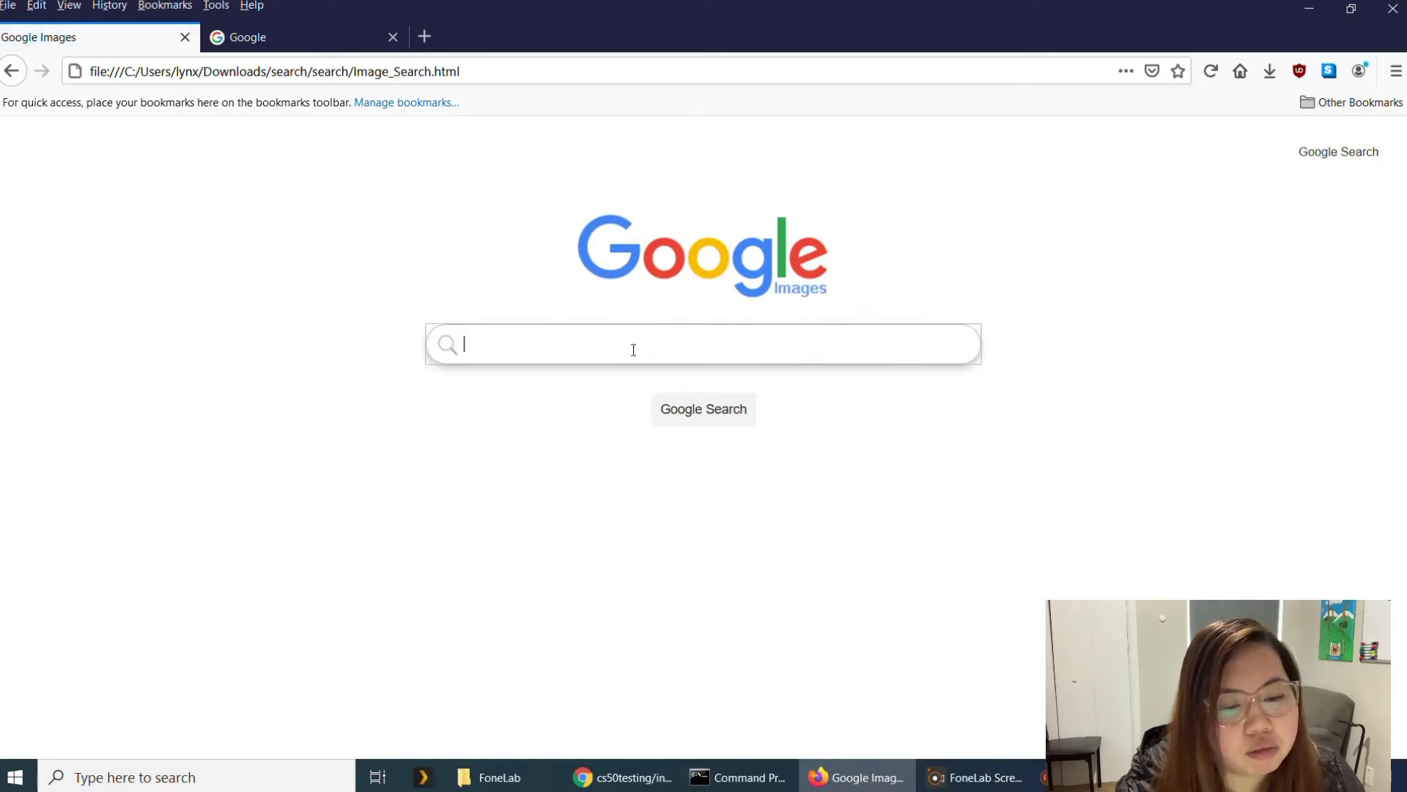
type("harv")
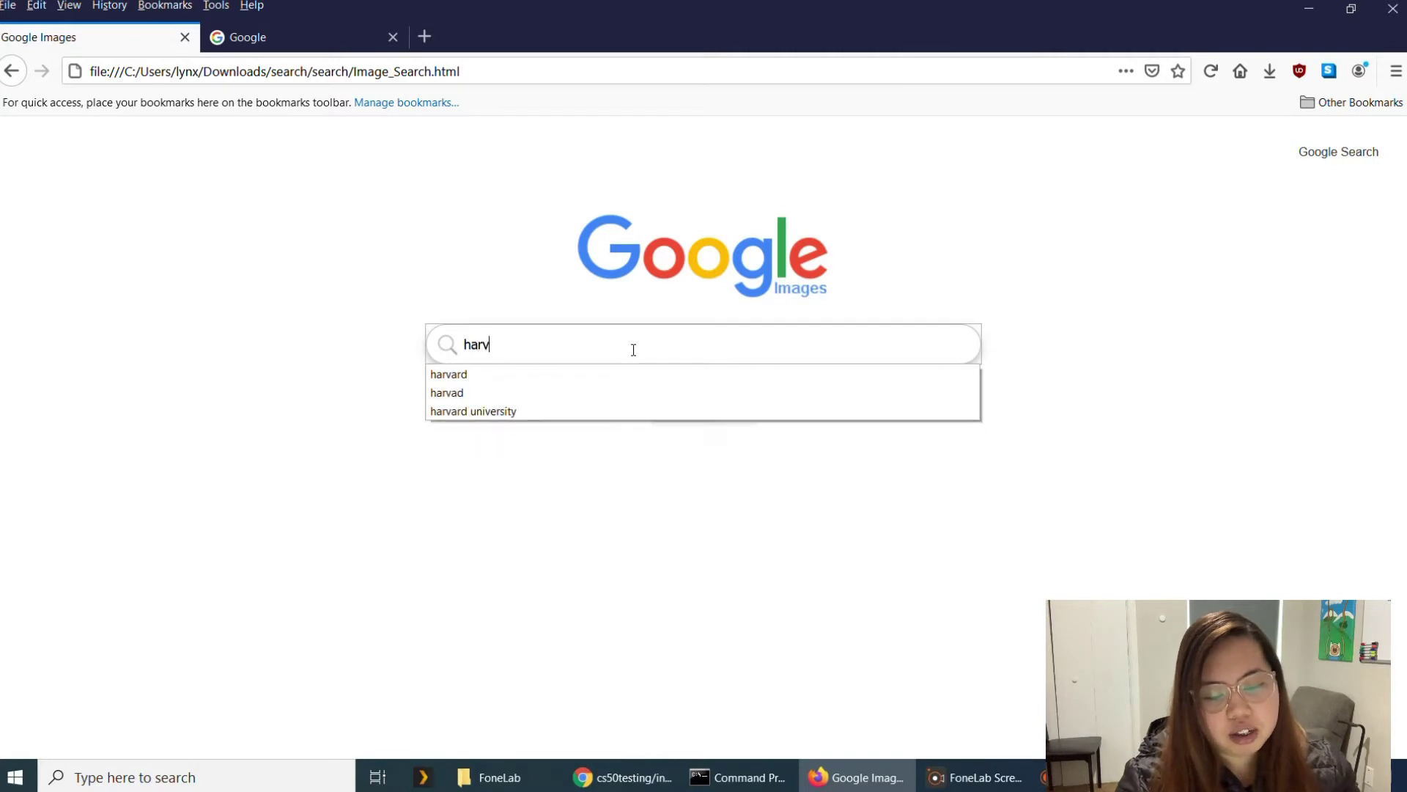
type("ard")
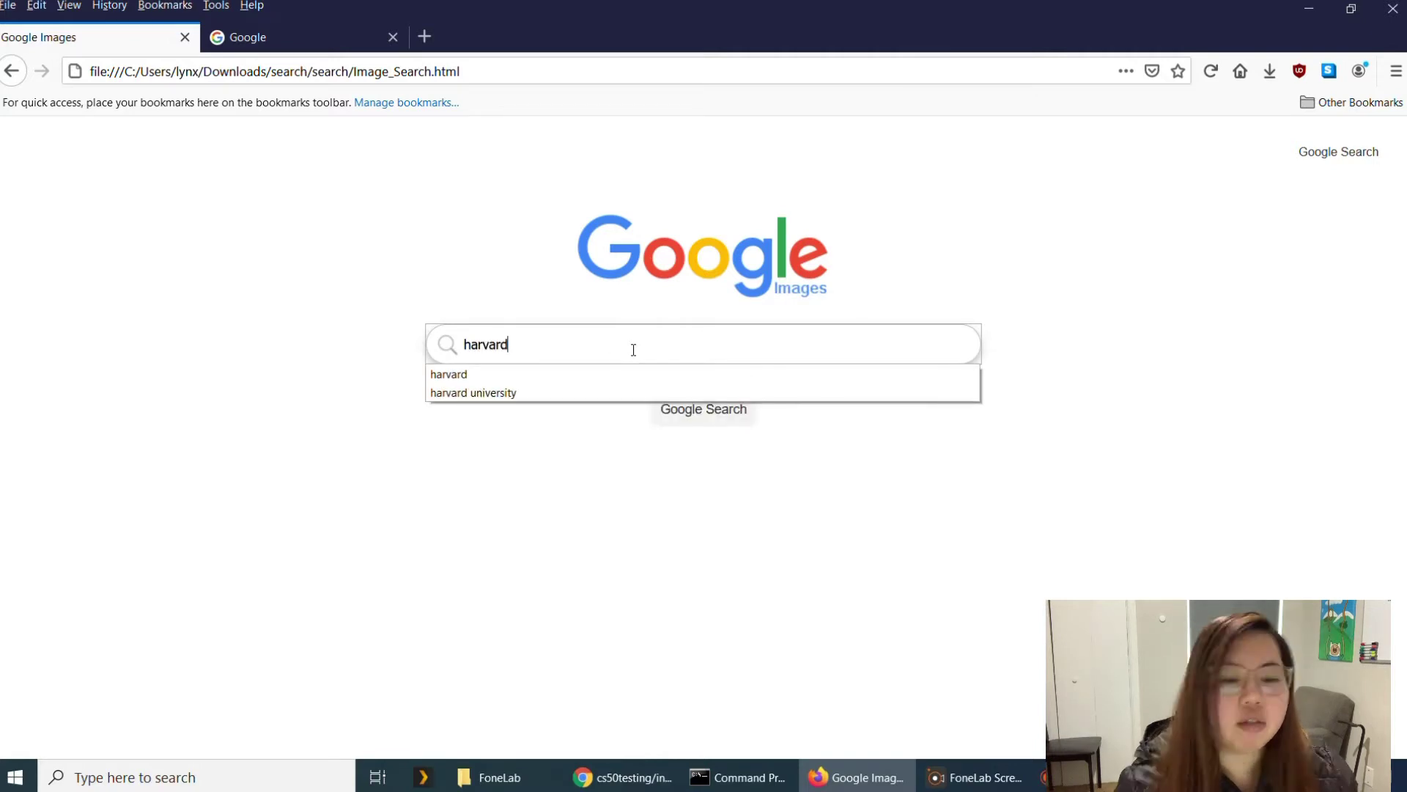
left_click(585, 378)
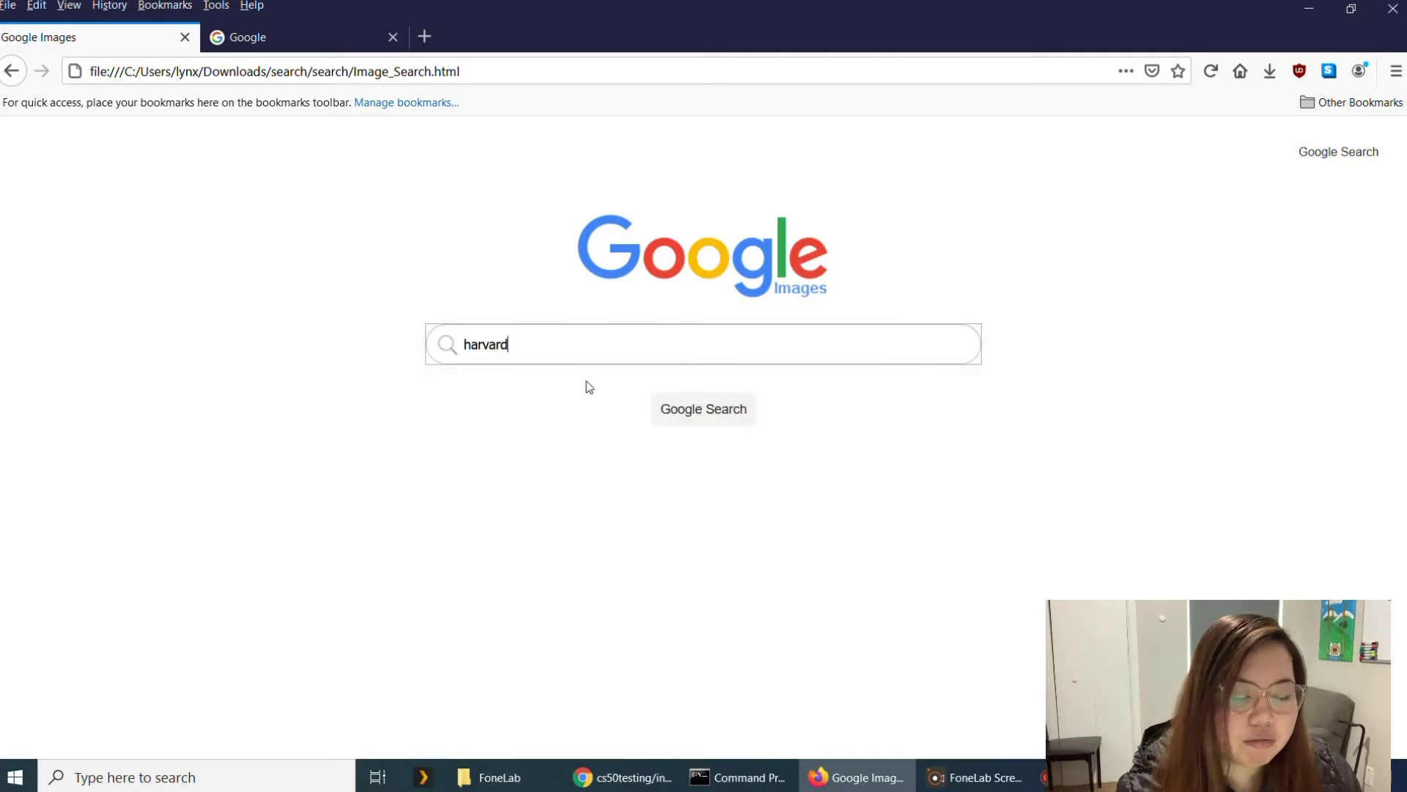
left_click(693, 414)
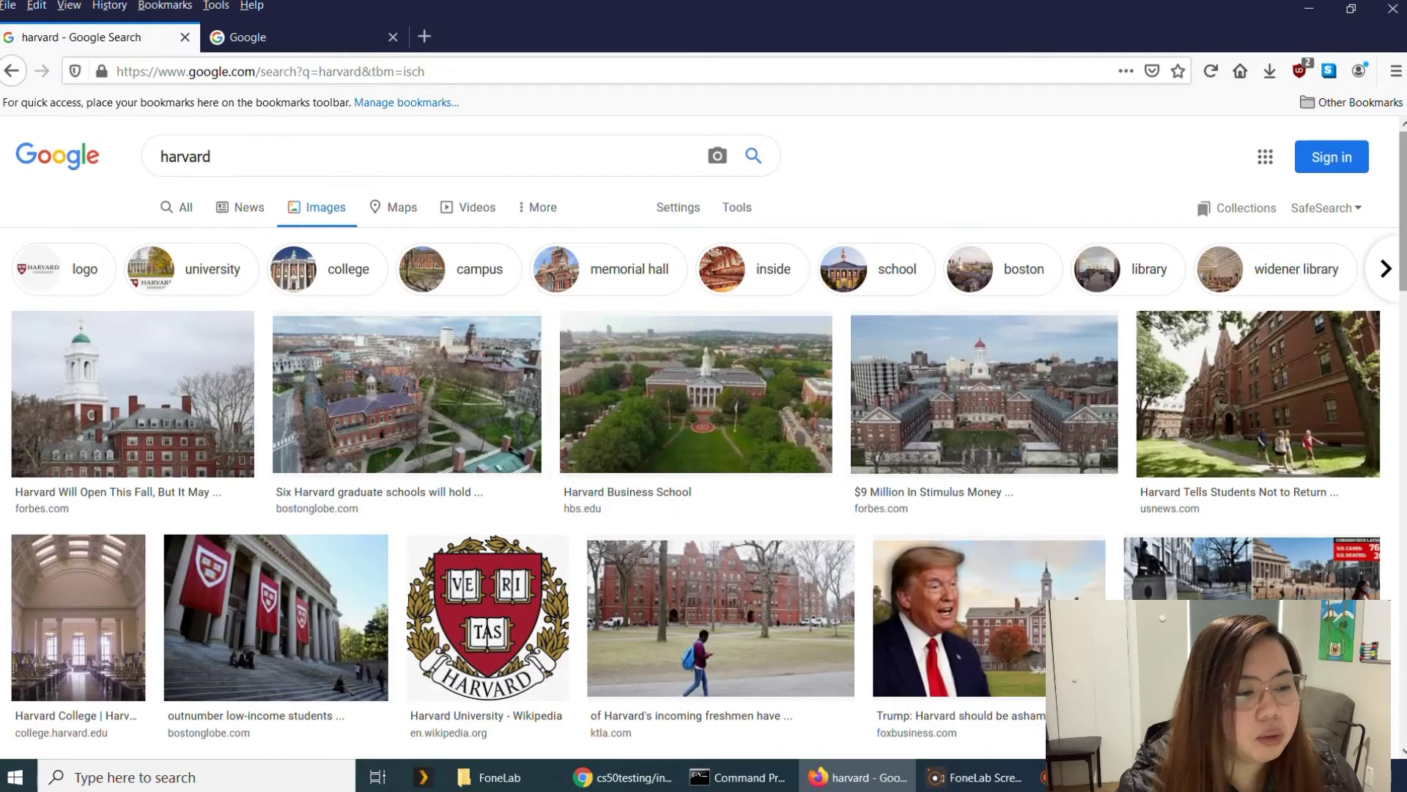
- Scroll through the harvard picture results, then return to Image_Search.html
scroll(964, 191, "down", 10)
scroll(1402, 280, "up", 6)
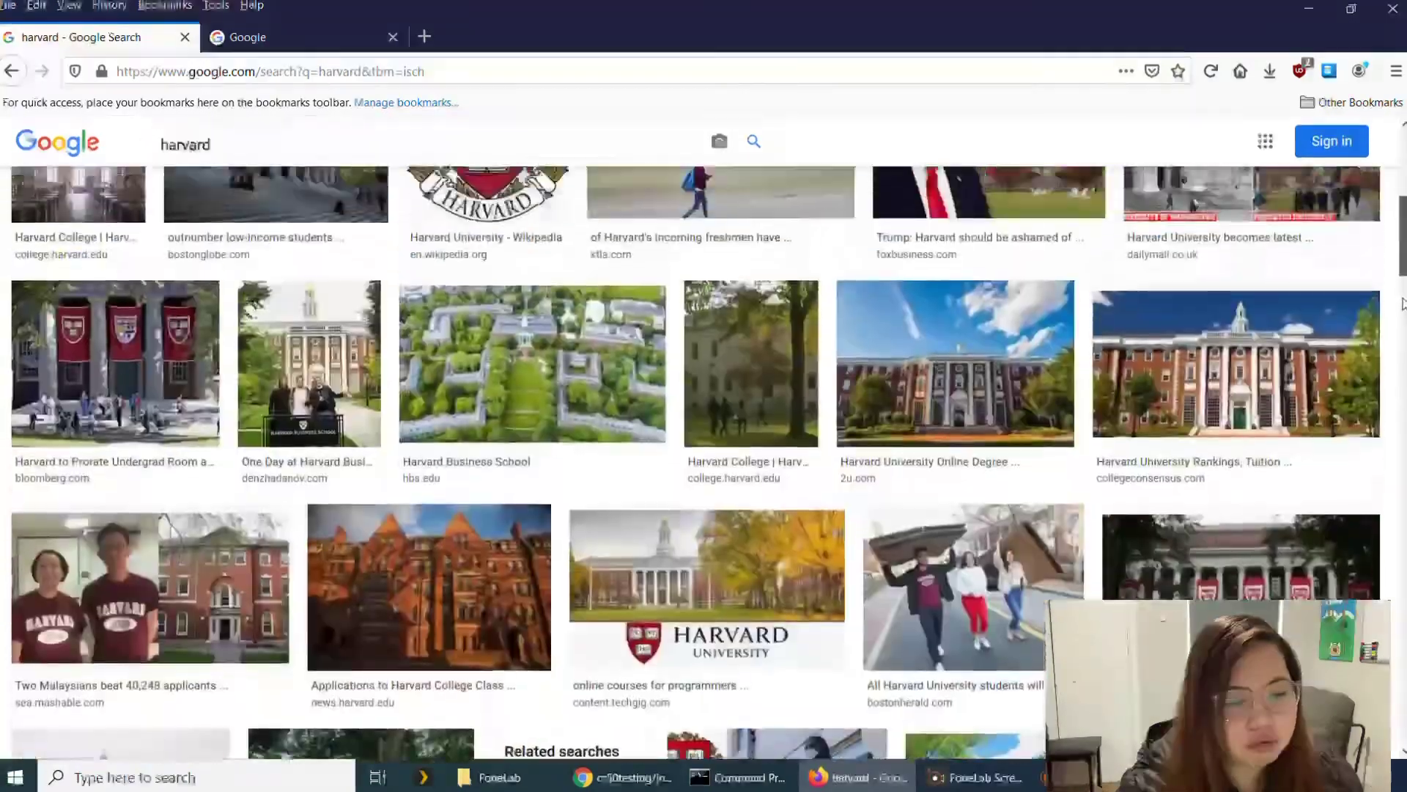
scroll(1389, 254, "up", 3)
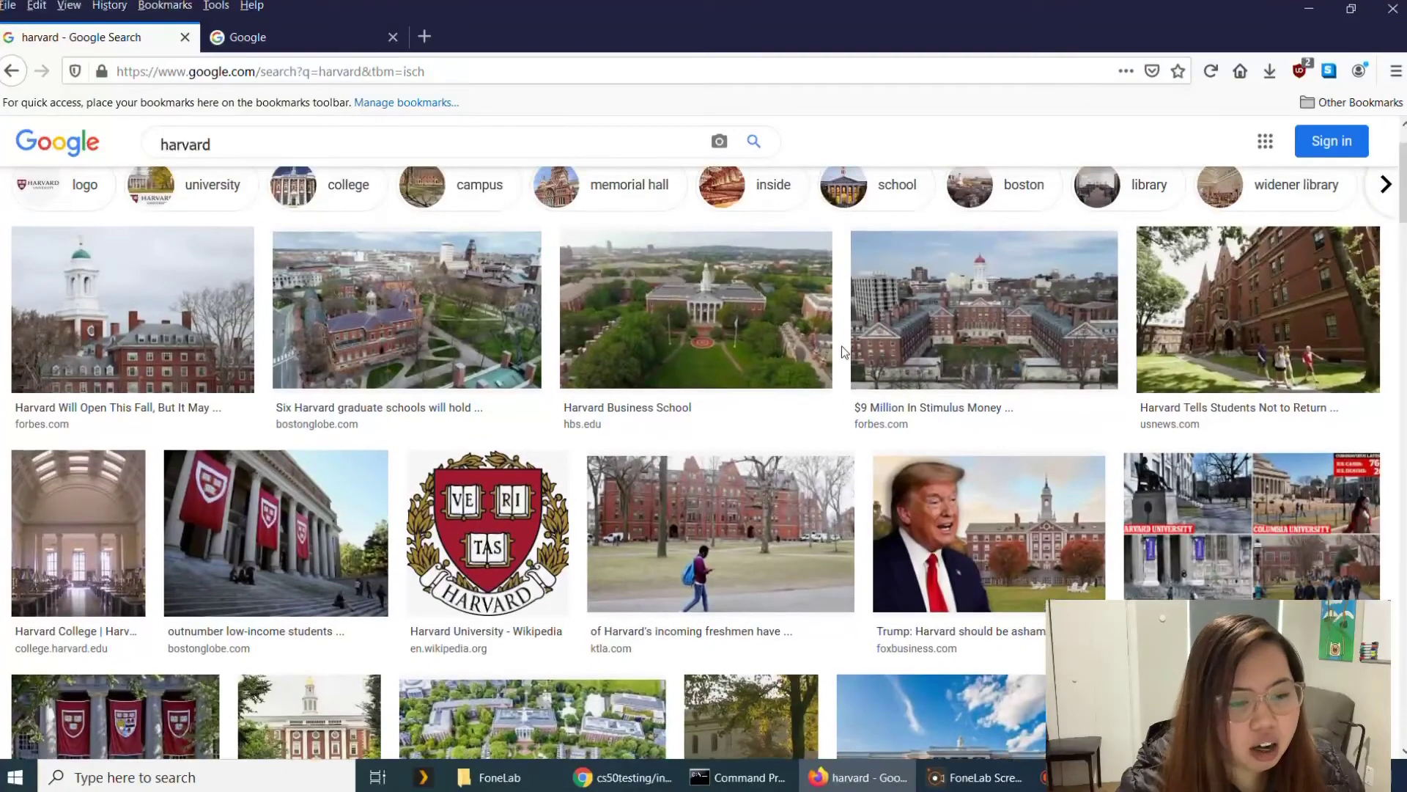
left_click(12, 71)
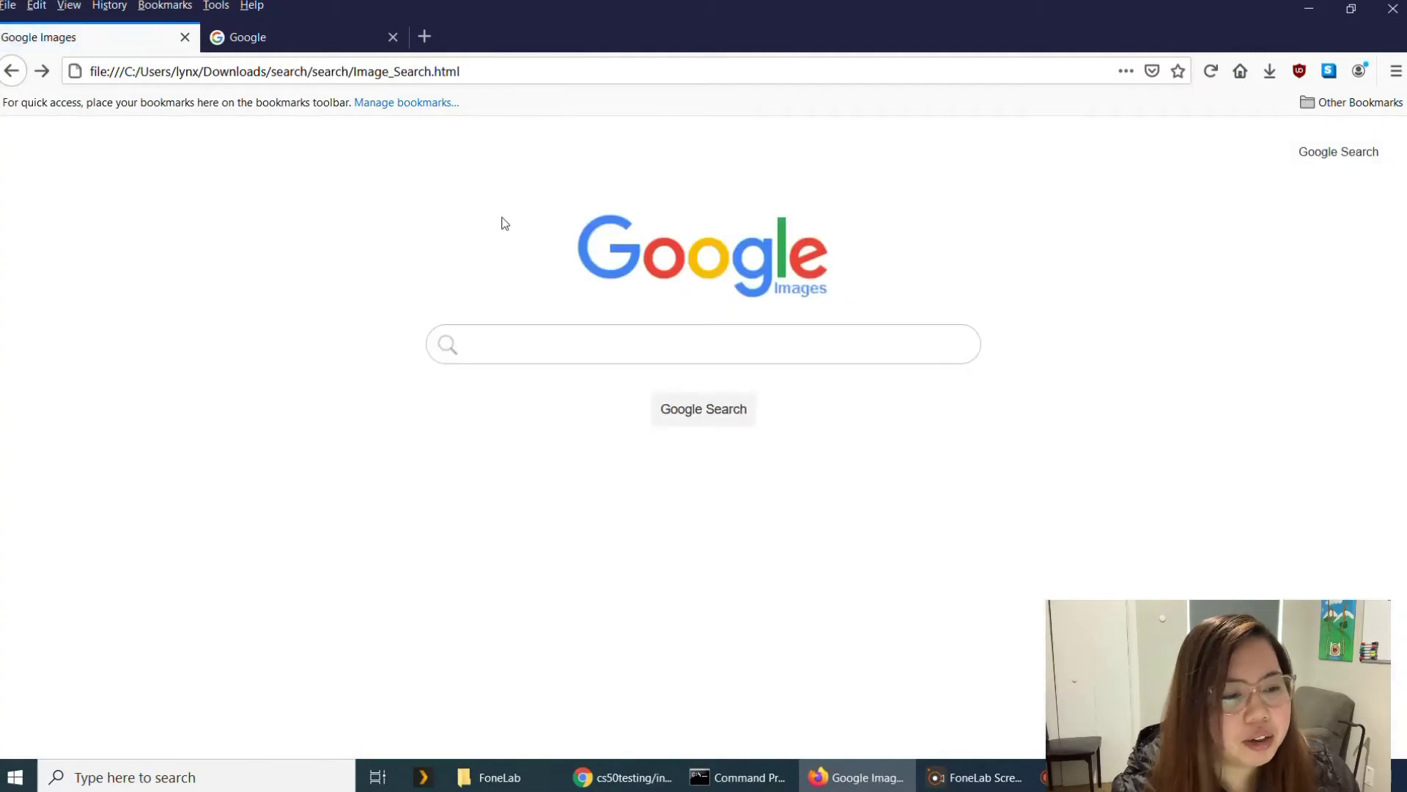
- Go through the main search page to the blank Advanced_Search.html form
left_click(1327, 162)
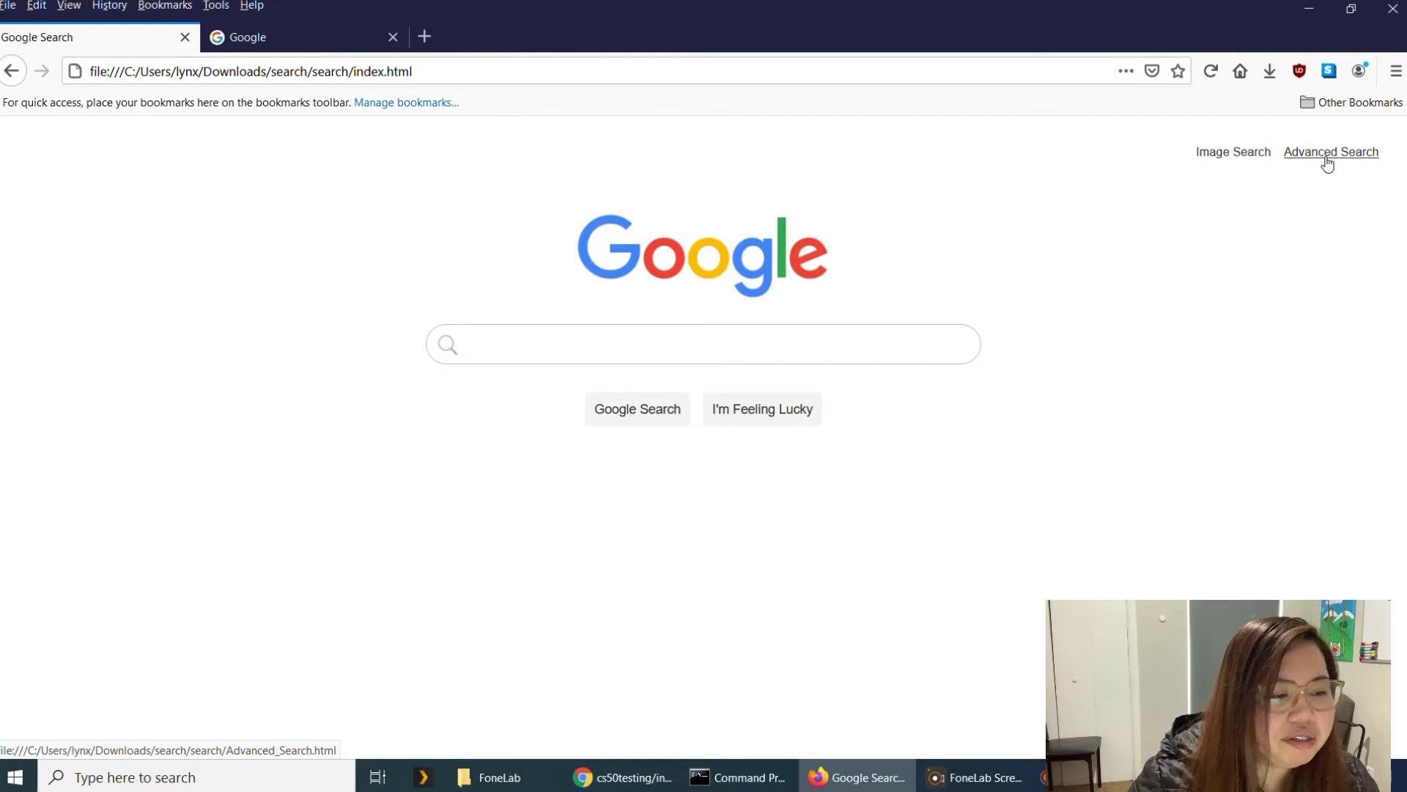
left_click(1327, 158)
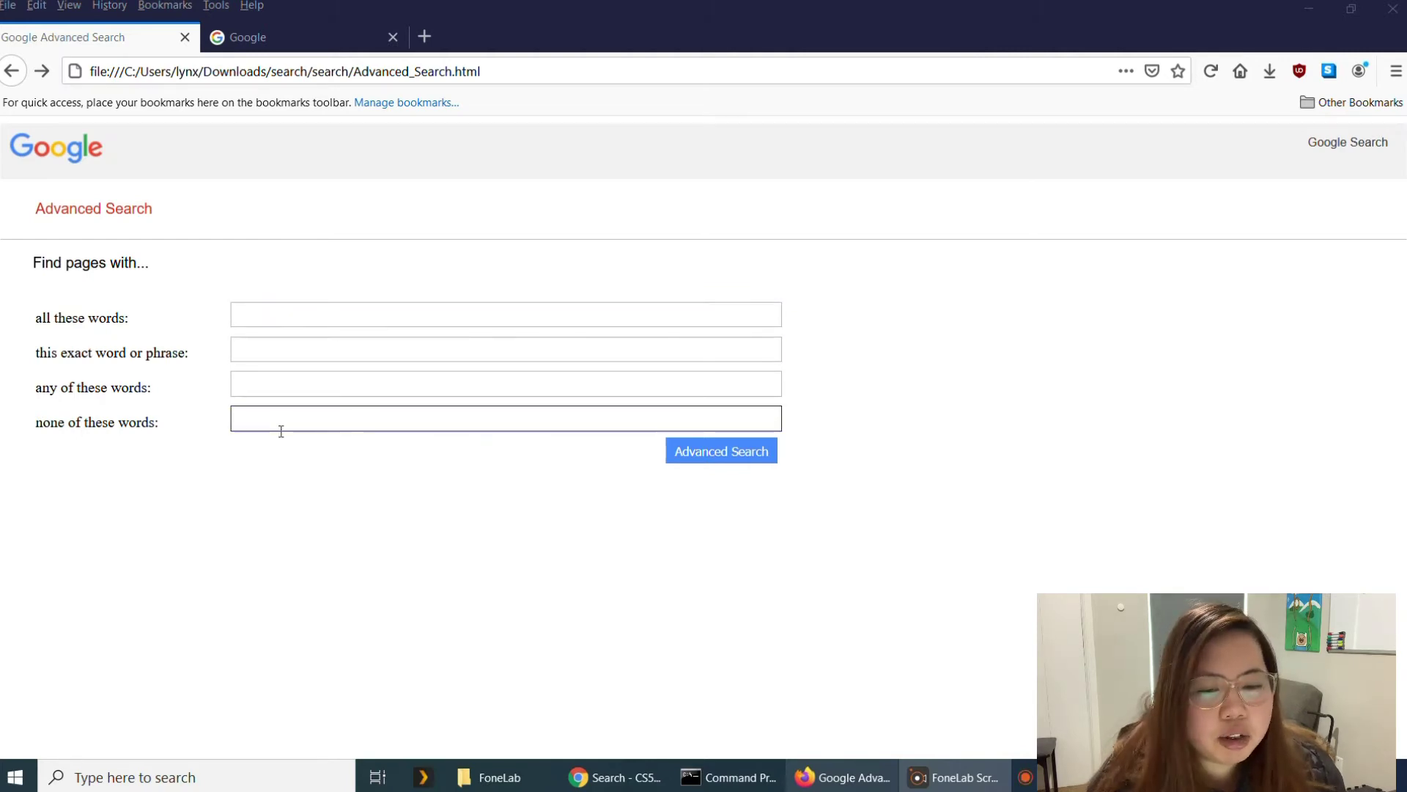
- Fill the all-these-words field with 'harvard university', removing stray typed letters
left_click(274, 318)
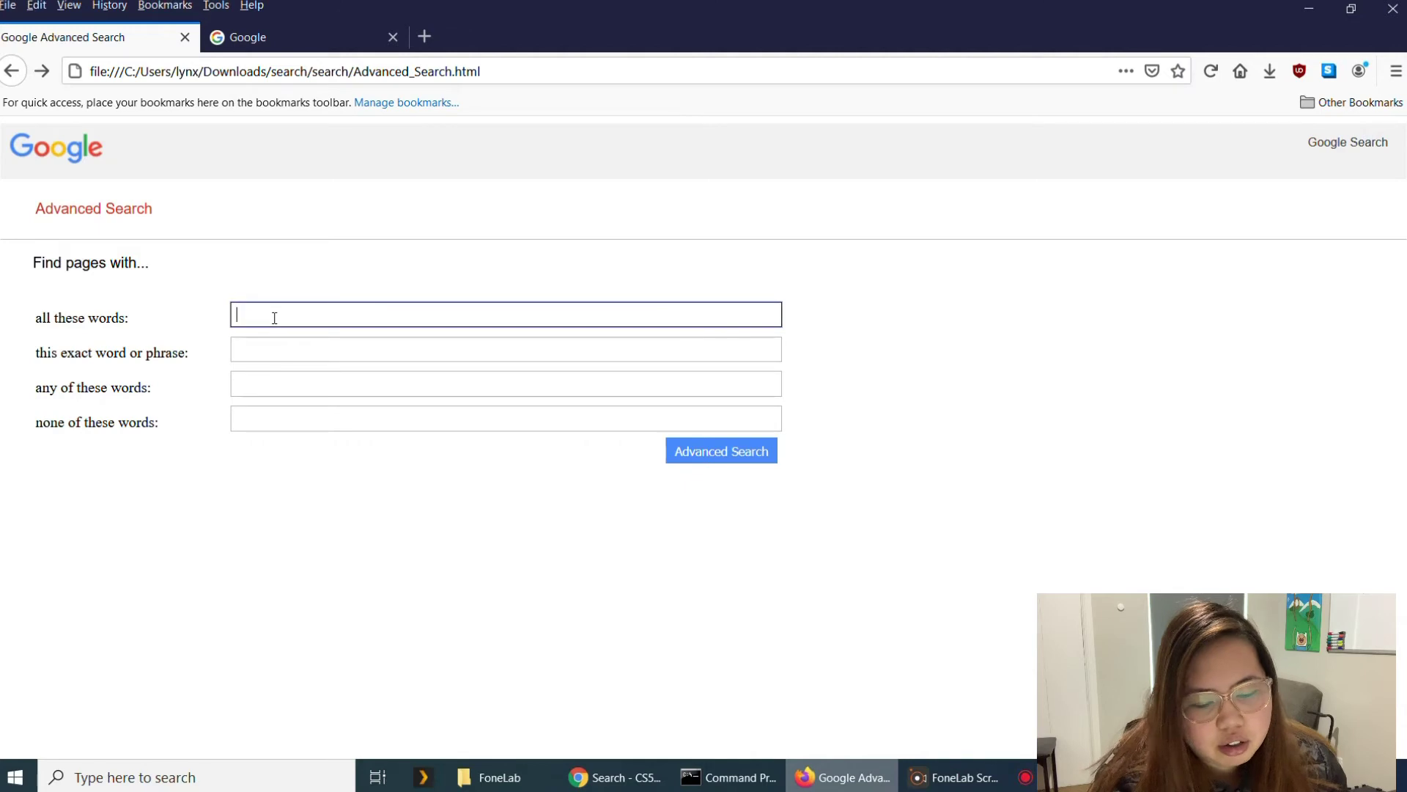
type("harva")
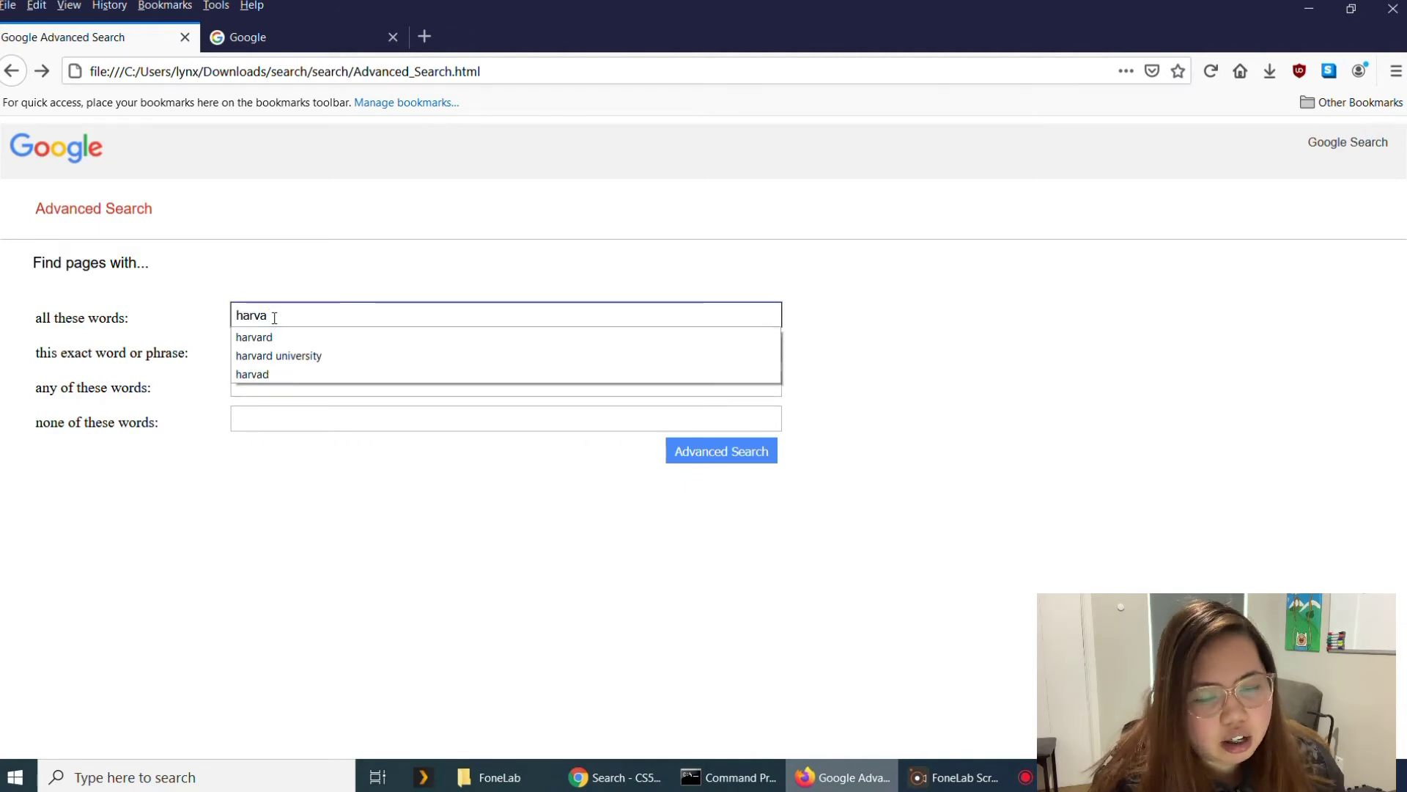
key("Down")
key("Down")
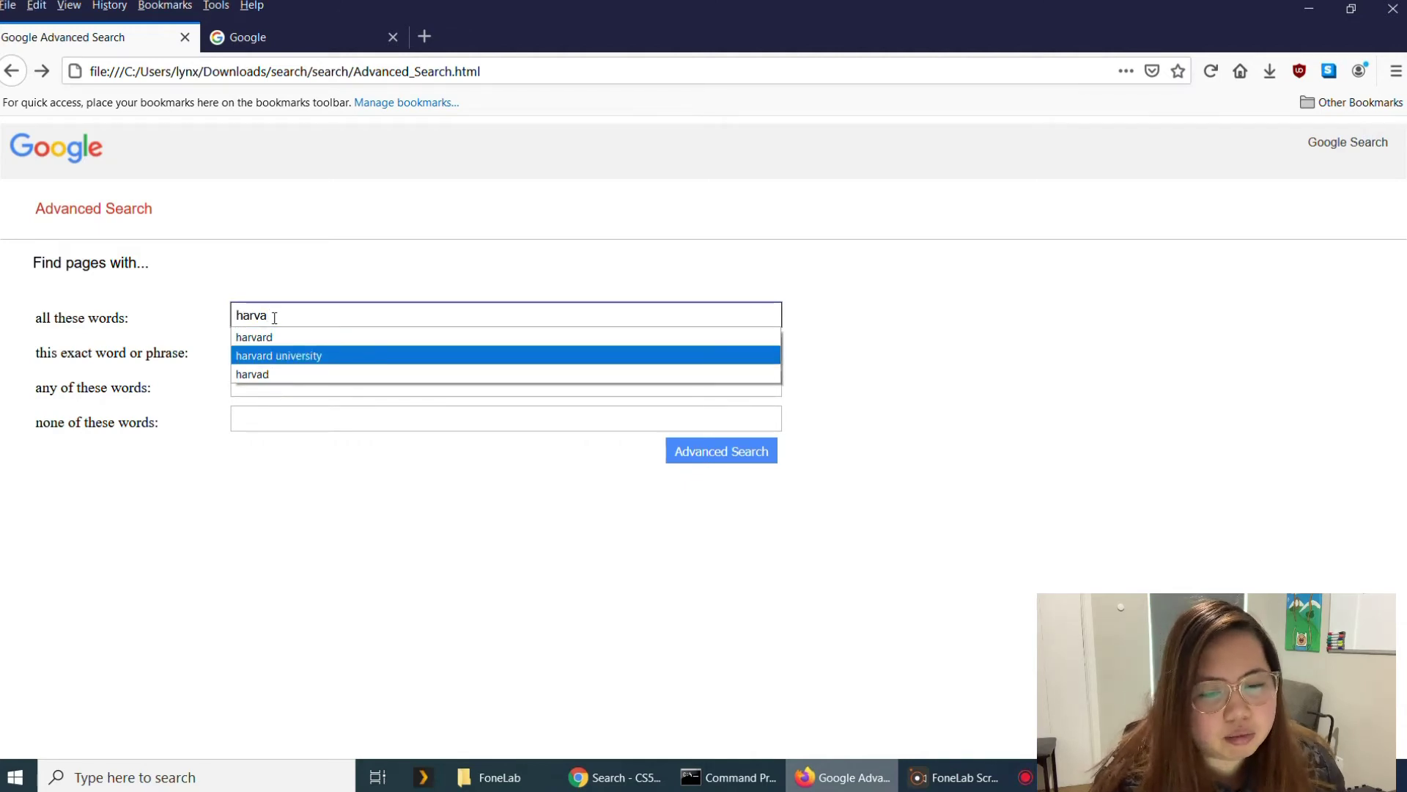
key("Return")
left_click(279, 350)
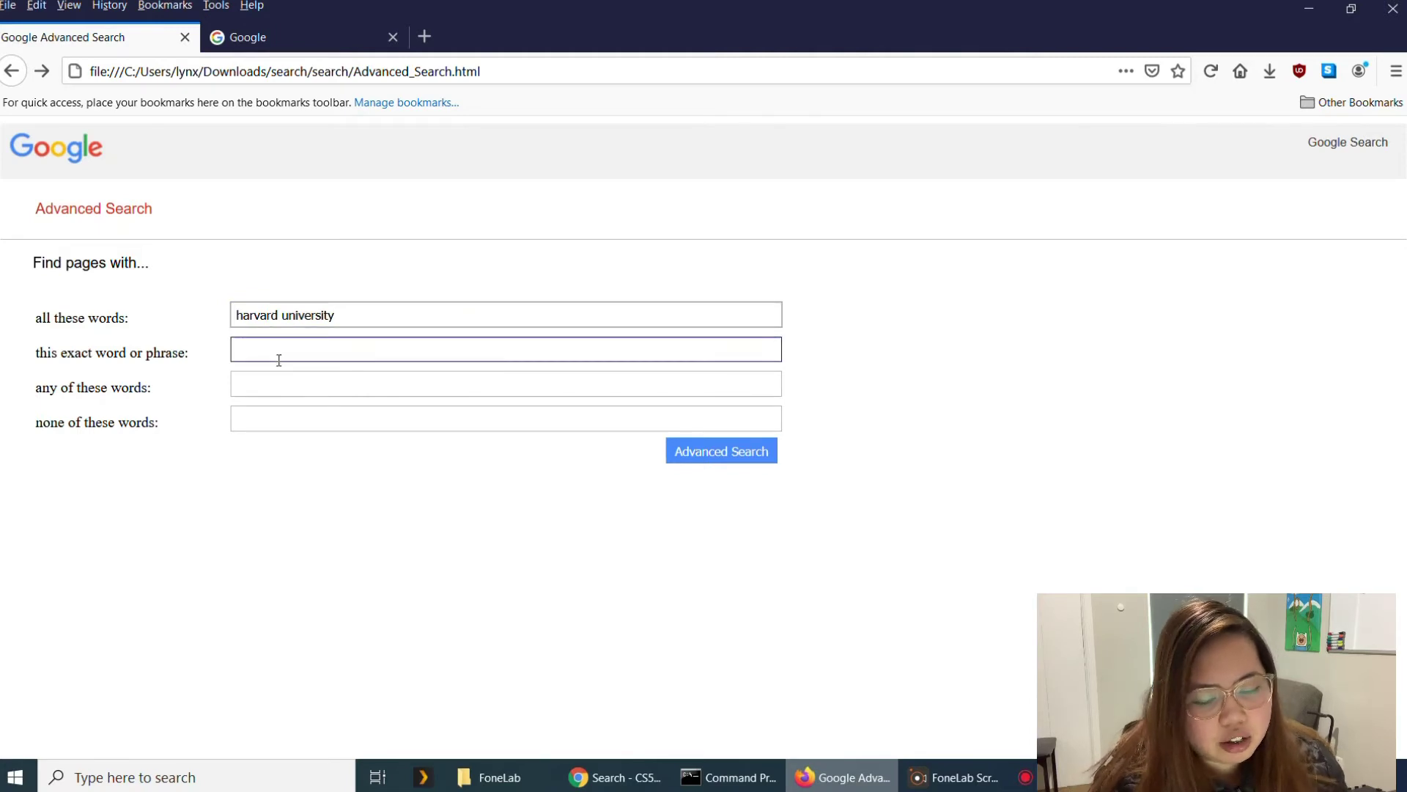
type("ou")
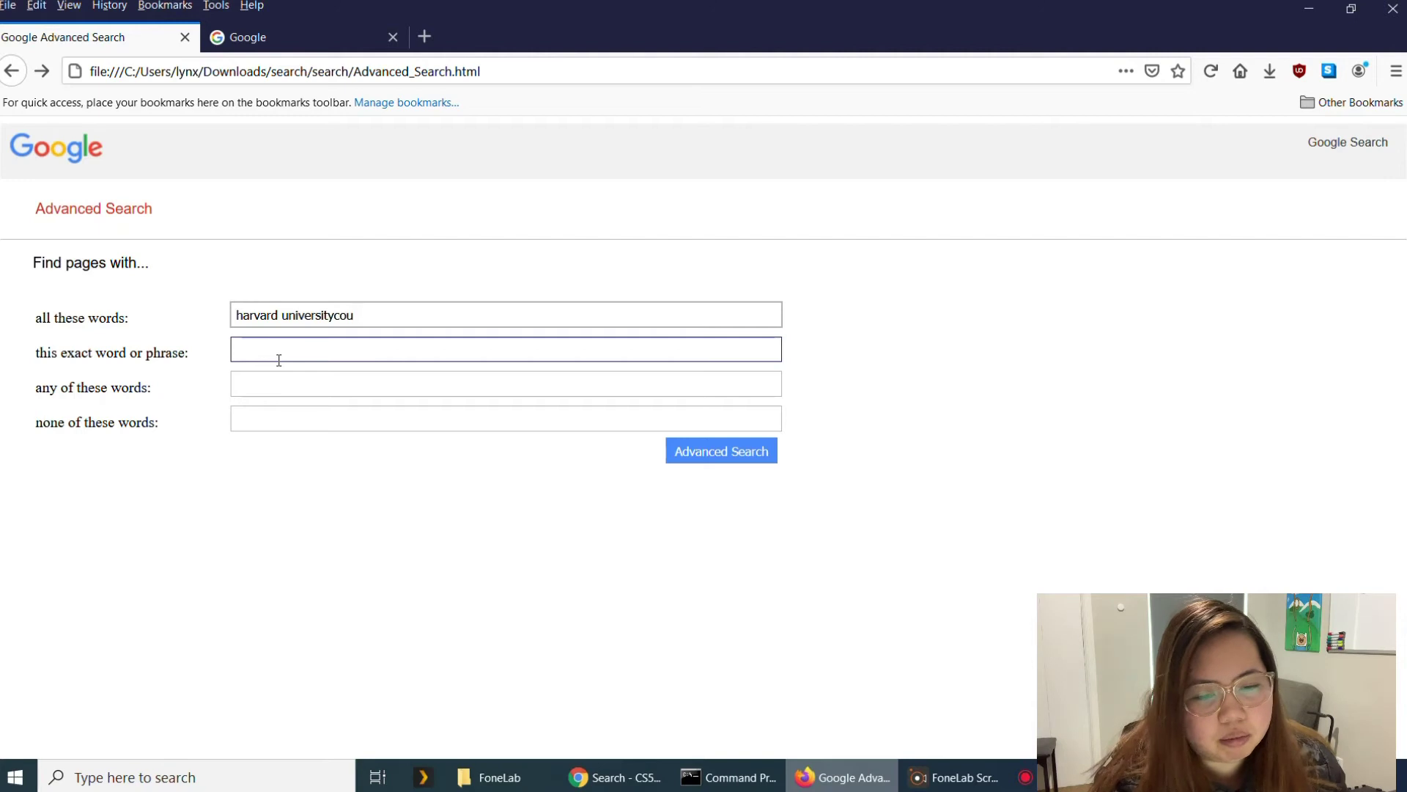
type("rse")
key("BackSpace")
key("BackSpace")
key("BackSpace")
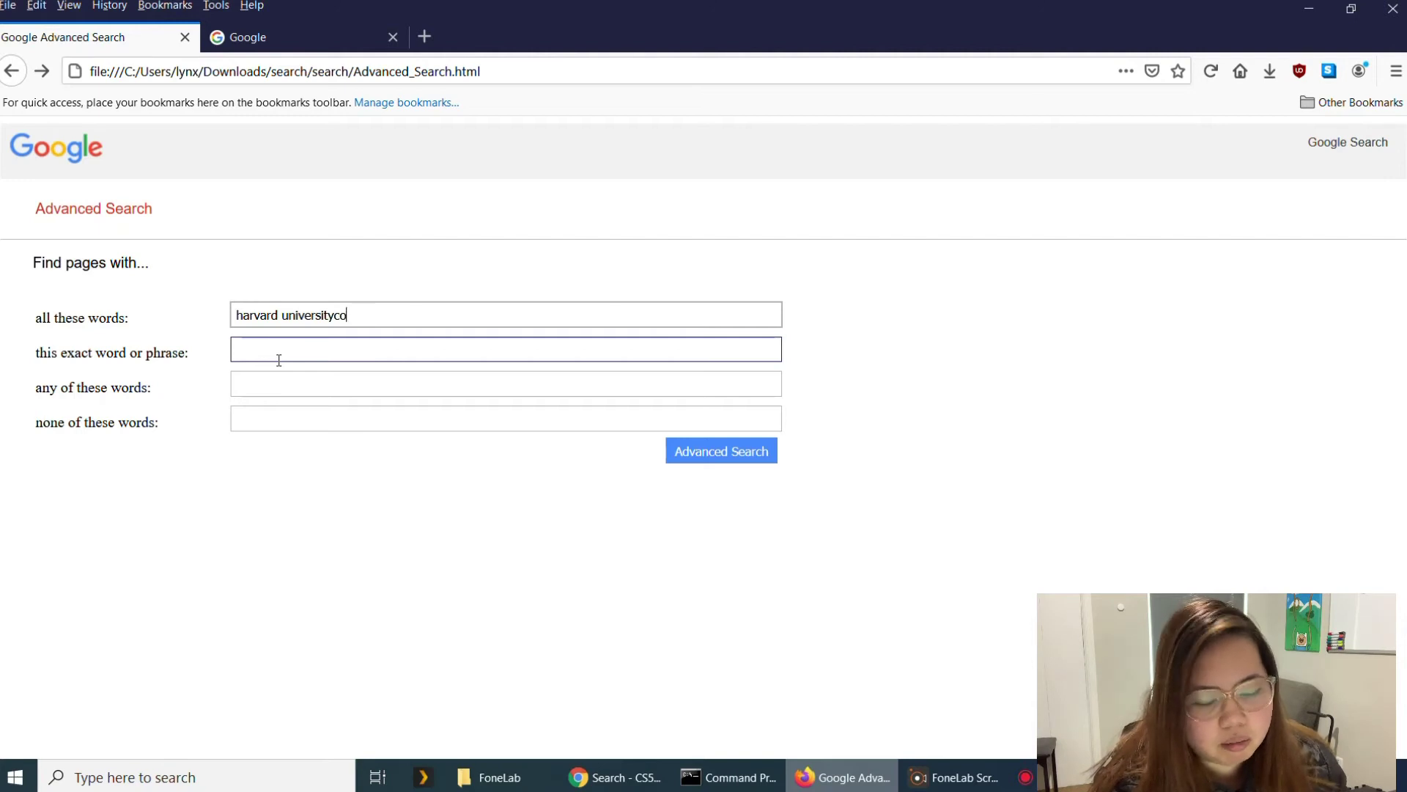
key("BackSpace")
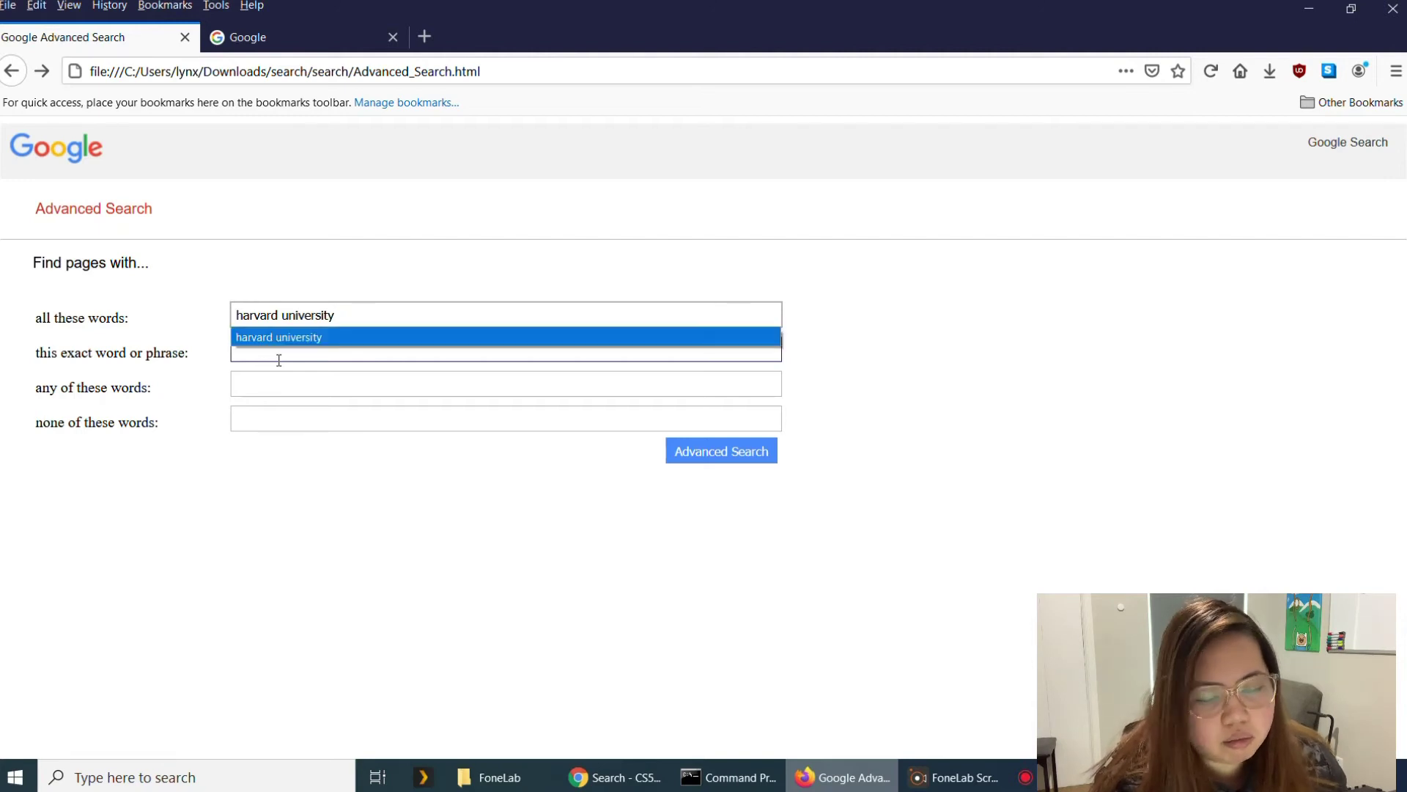
- Enter 'course' as the exact phrase and 'cs50 web programming' as any-of-these words
left_click(279, 360)
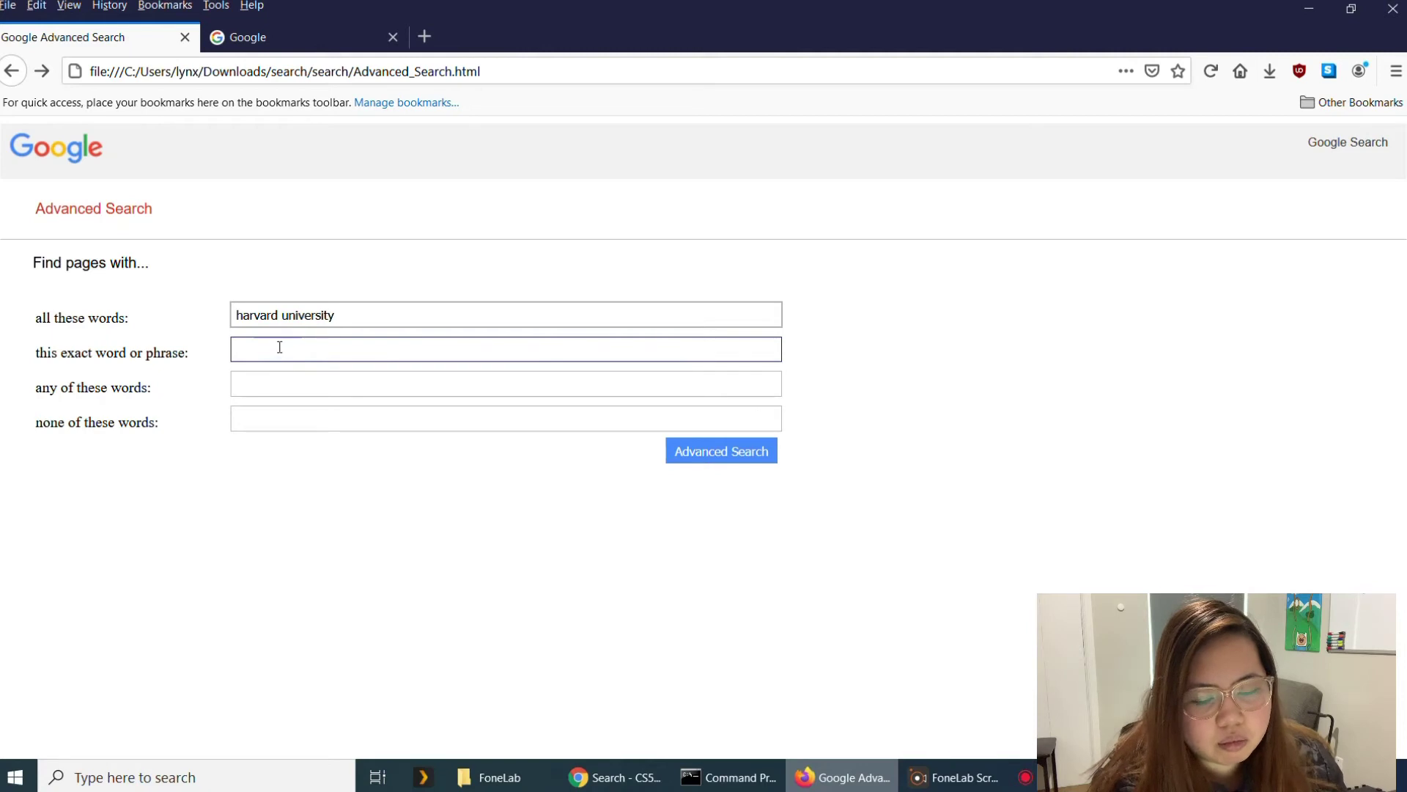
type("course")
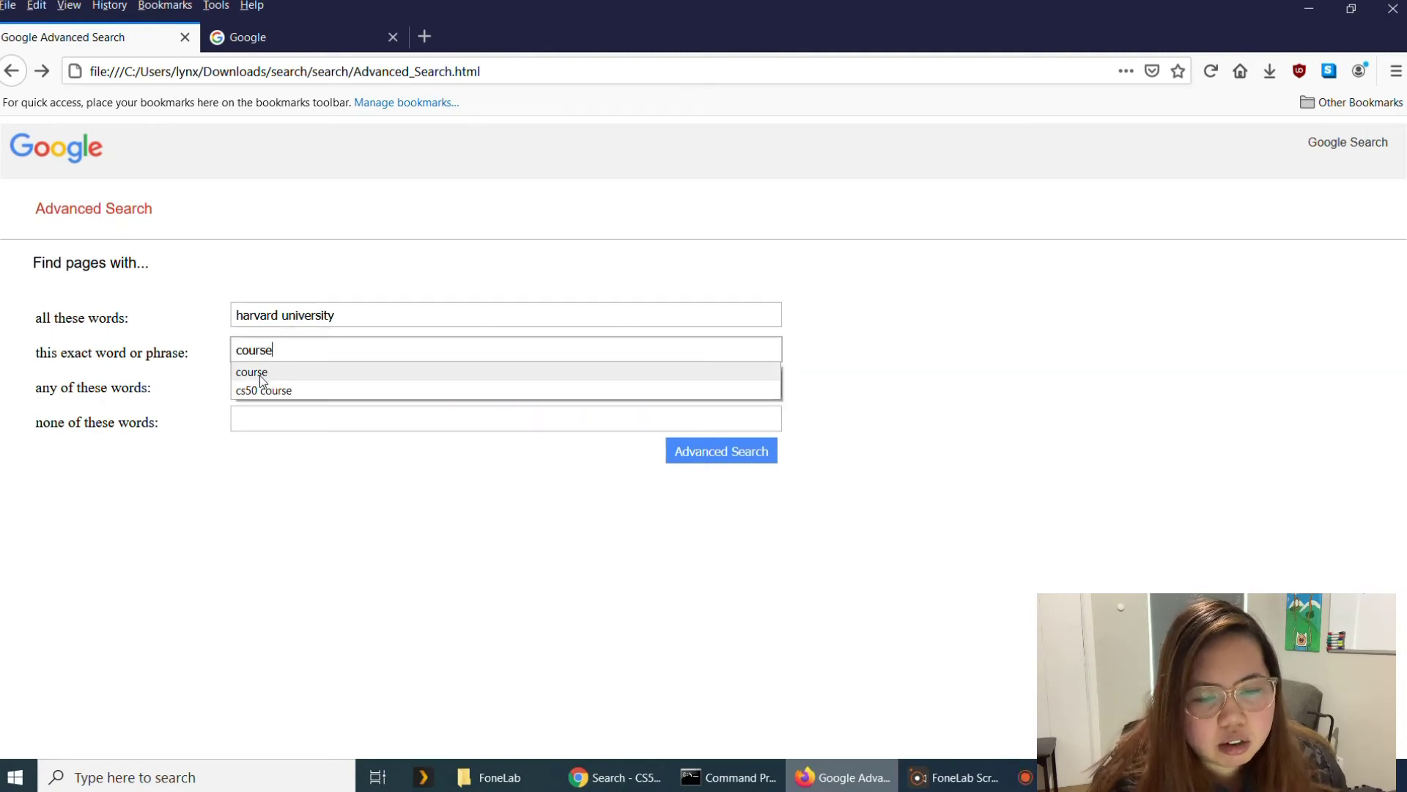
left_click(260, 383)
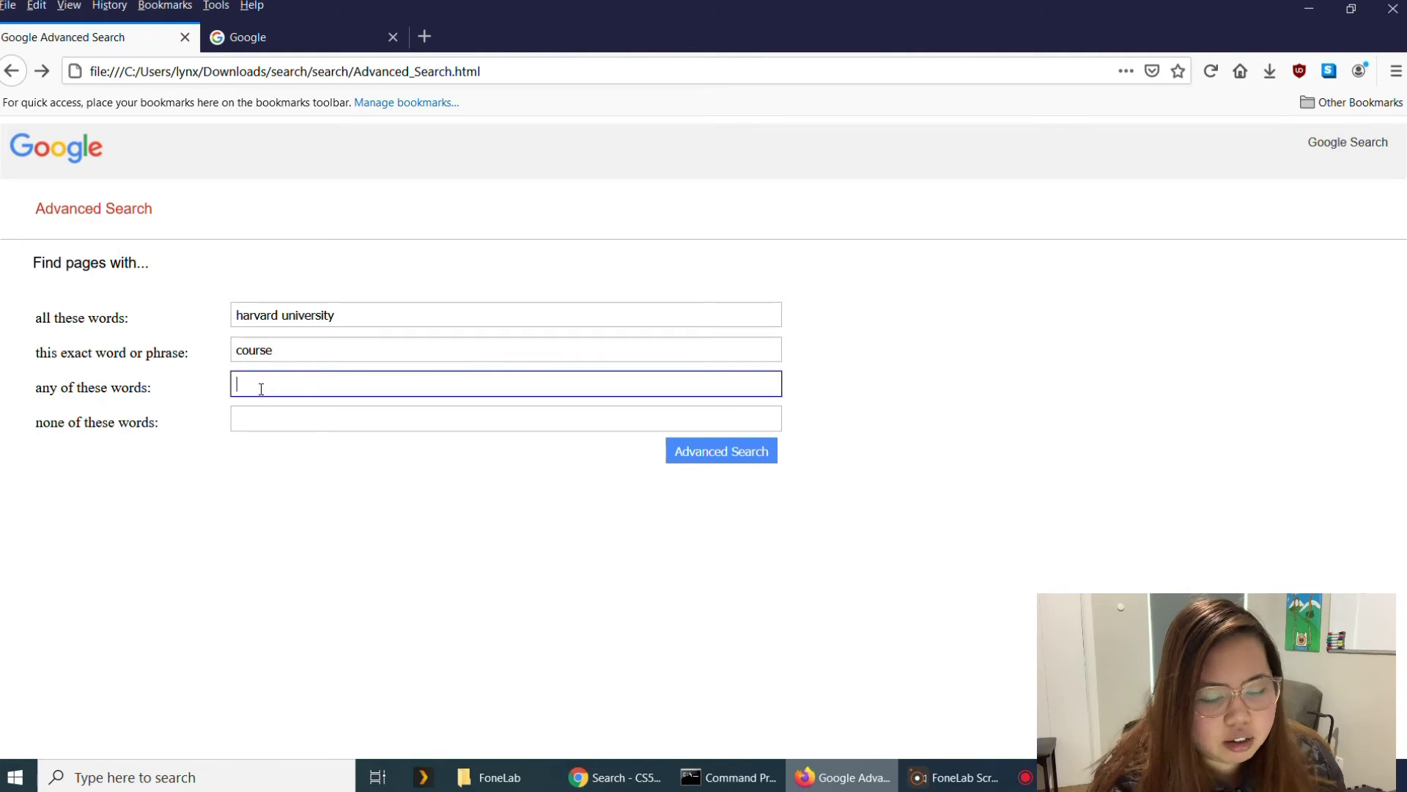
type("cs5")
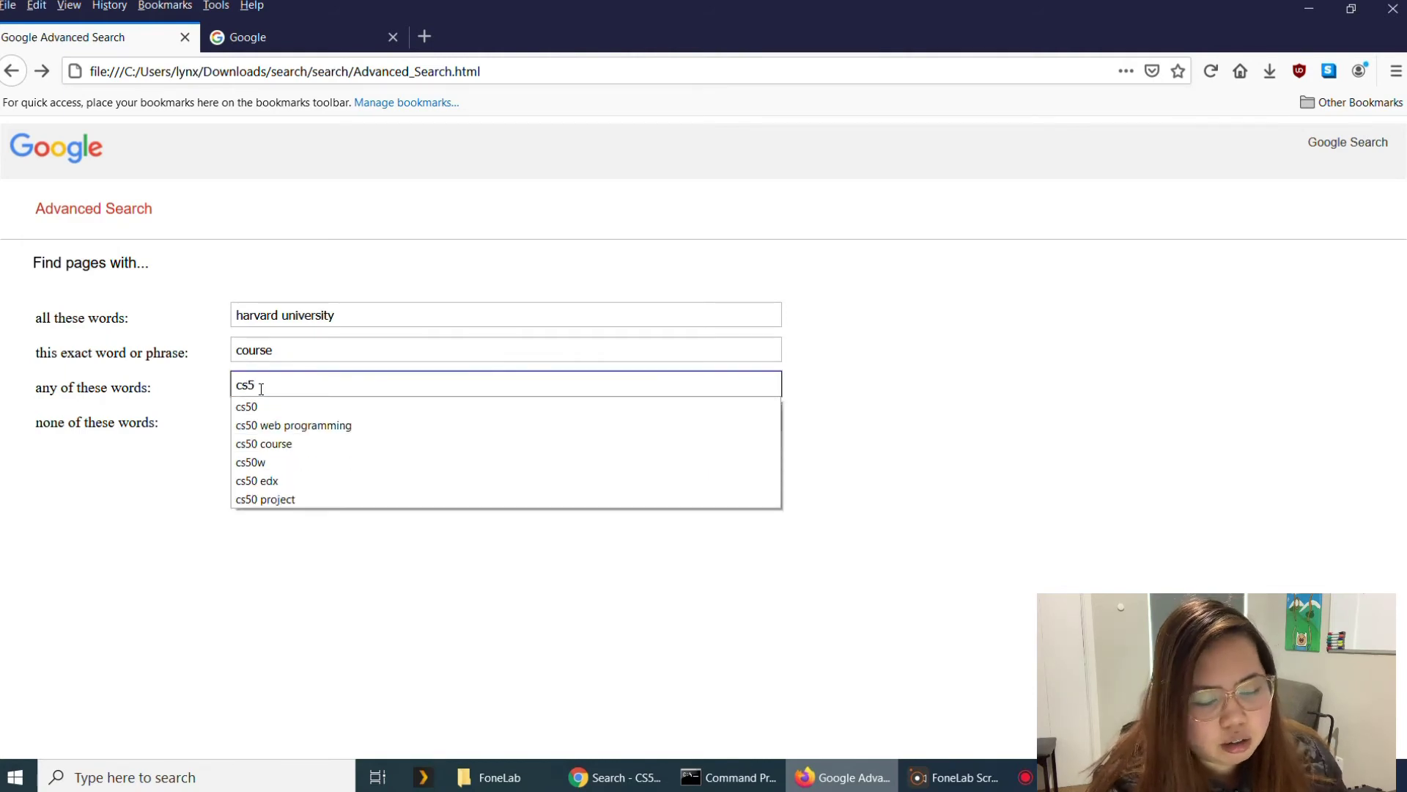
type("0 web")
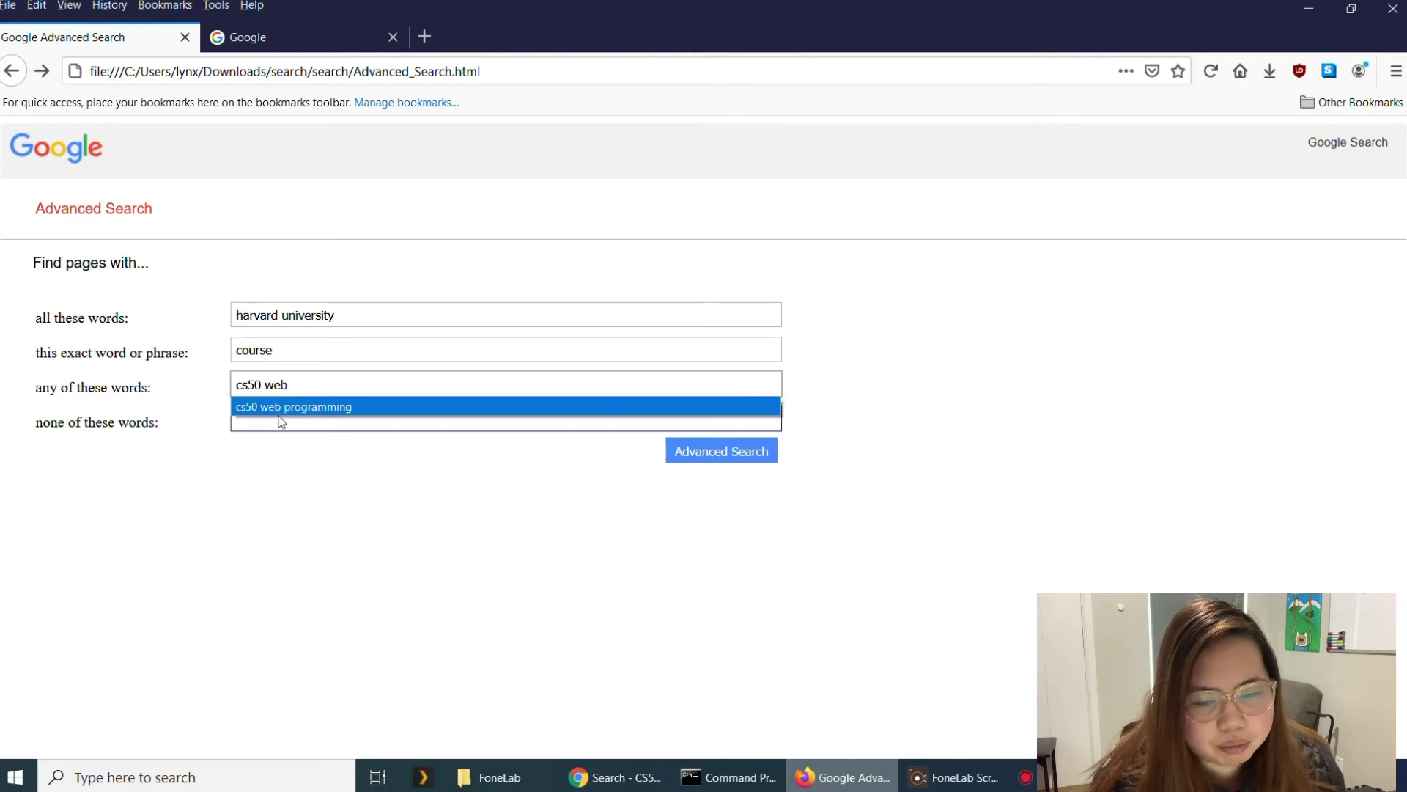
left_click(285, 407)
- Enter 'cat' in the words-to-exclude field, fixing a typo
left_click(270, 422)
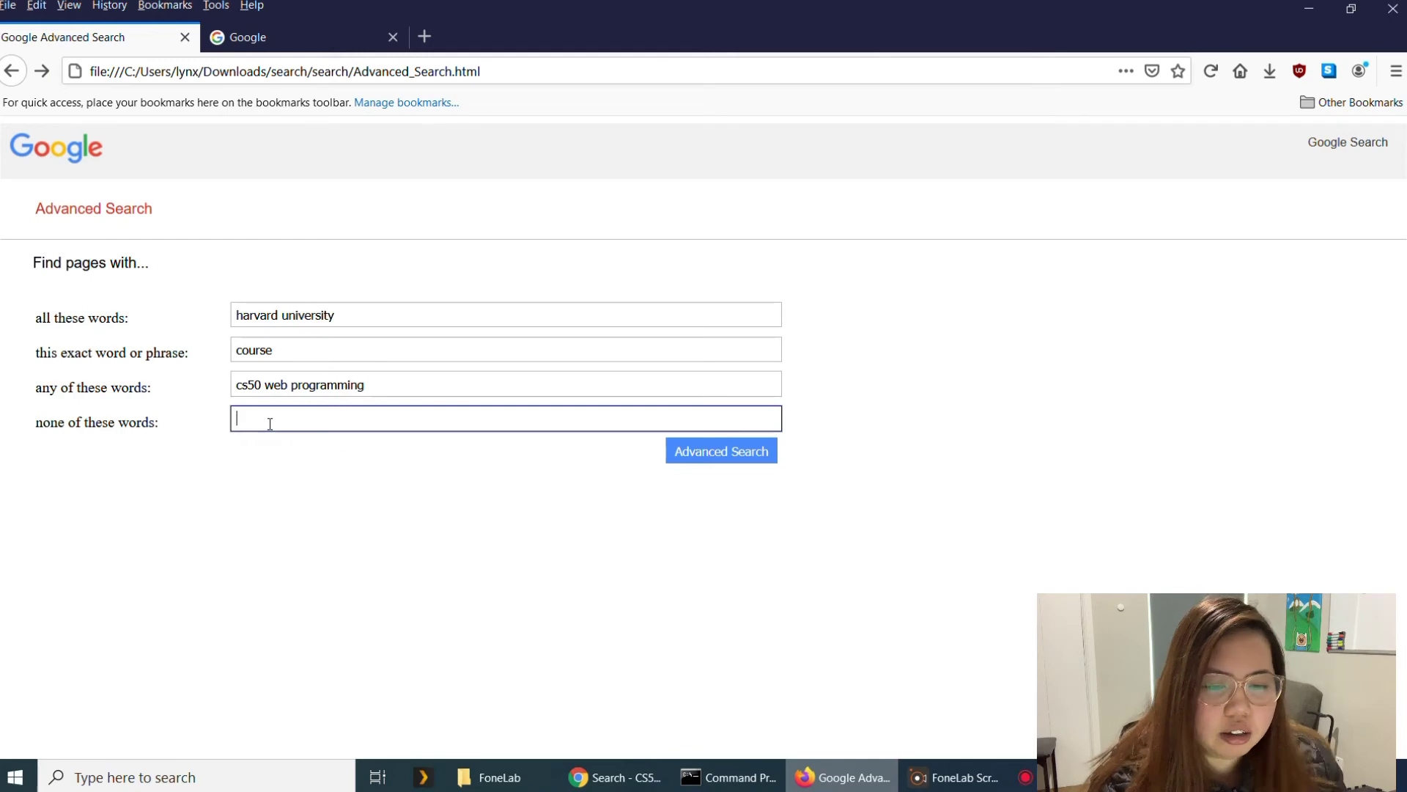
type("caat")
key("BackSpace")
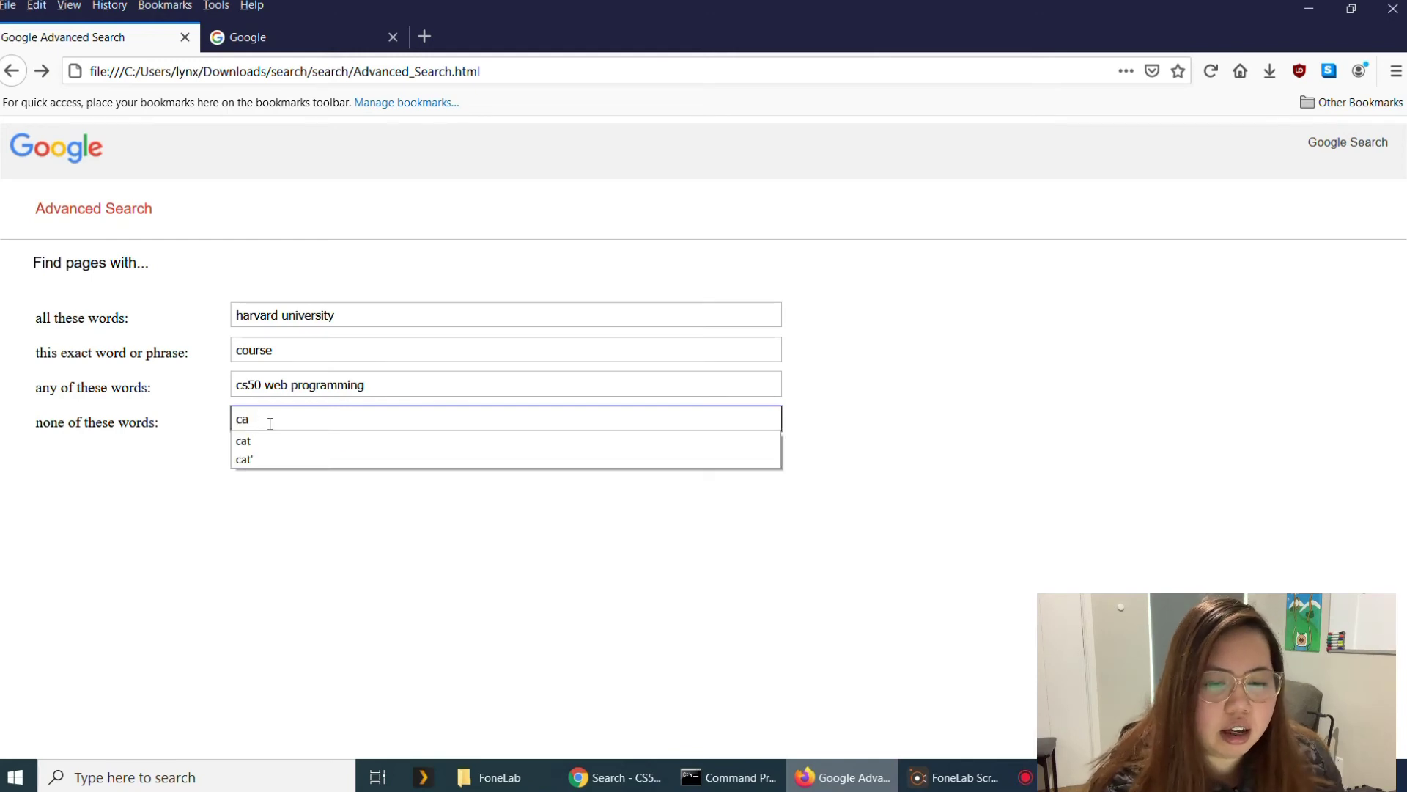
type("t")
left_click(266, 445)
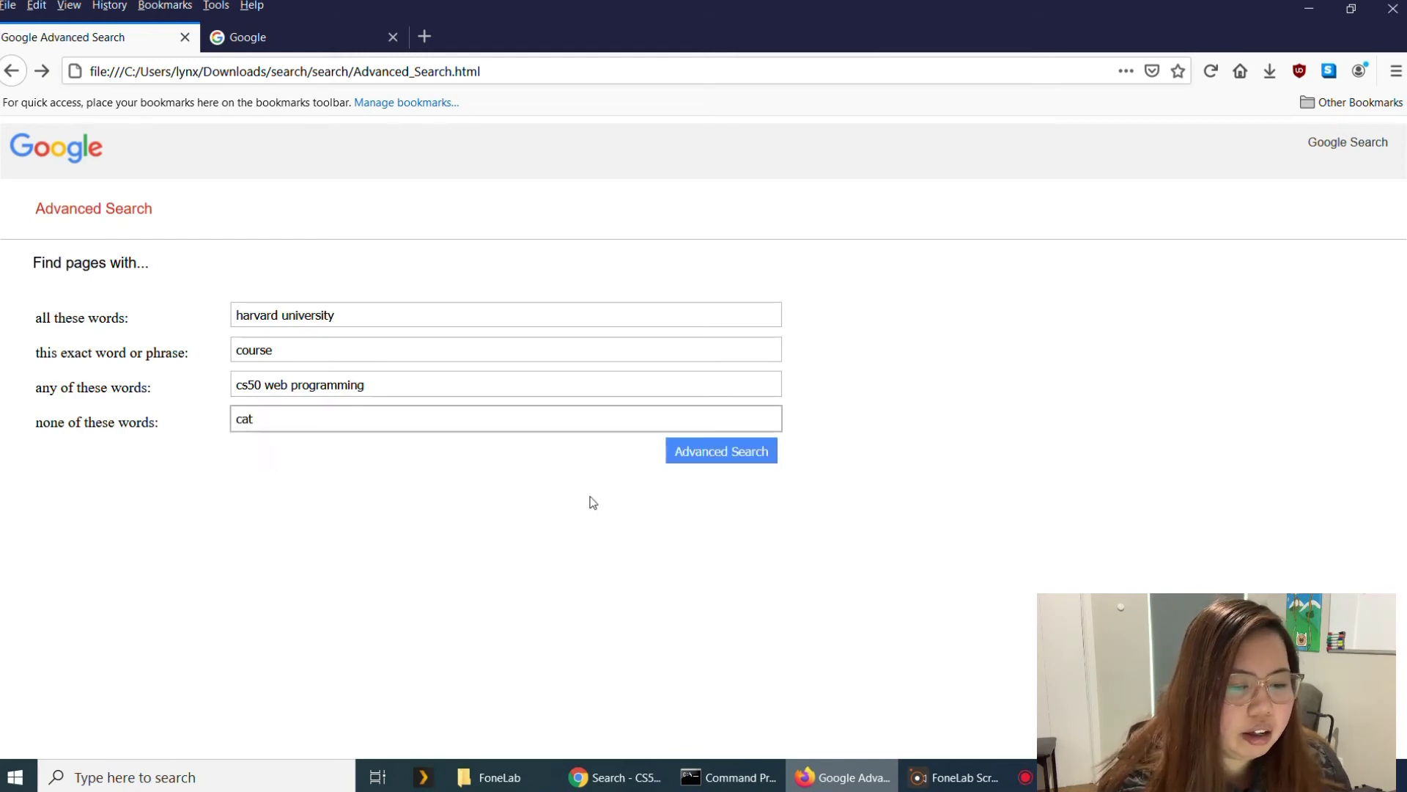
- Submit the advanced search to Google, then return to the clone's empty main search page
left_click(732, 452)
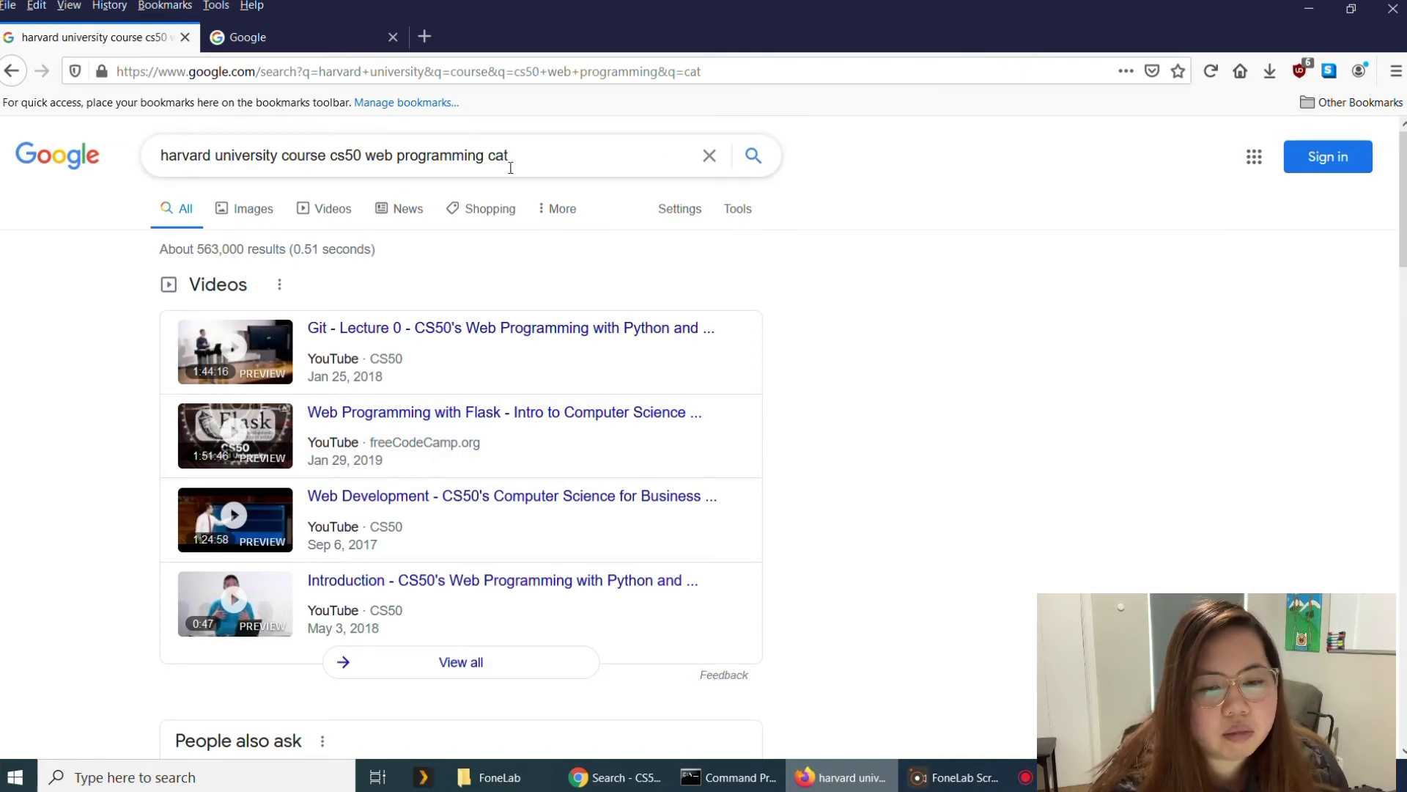
left_click(13, 72)
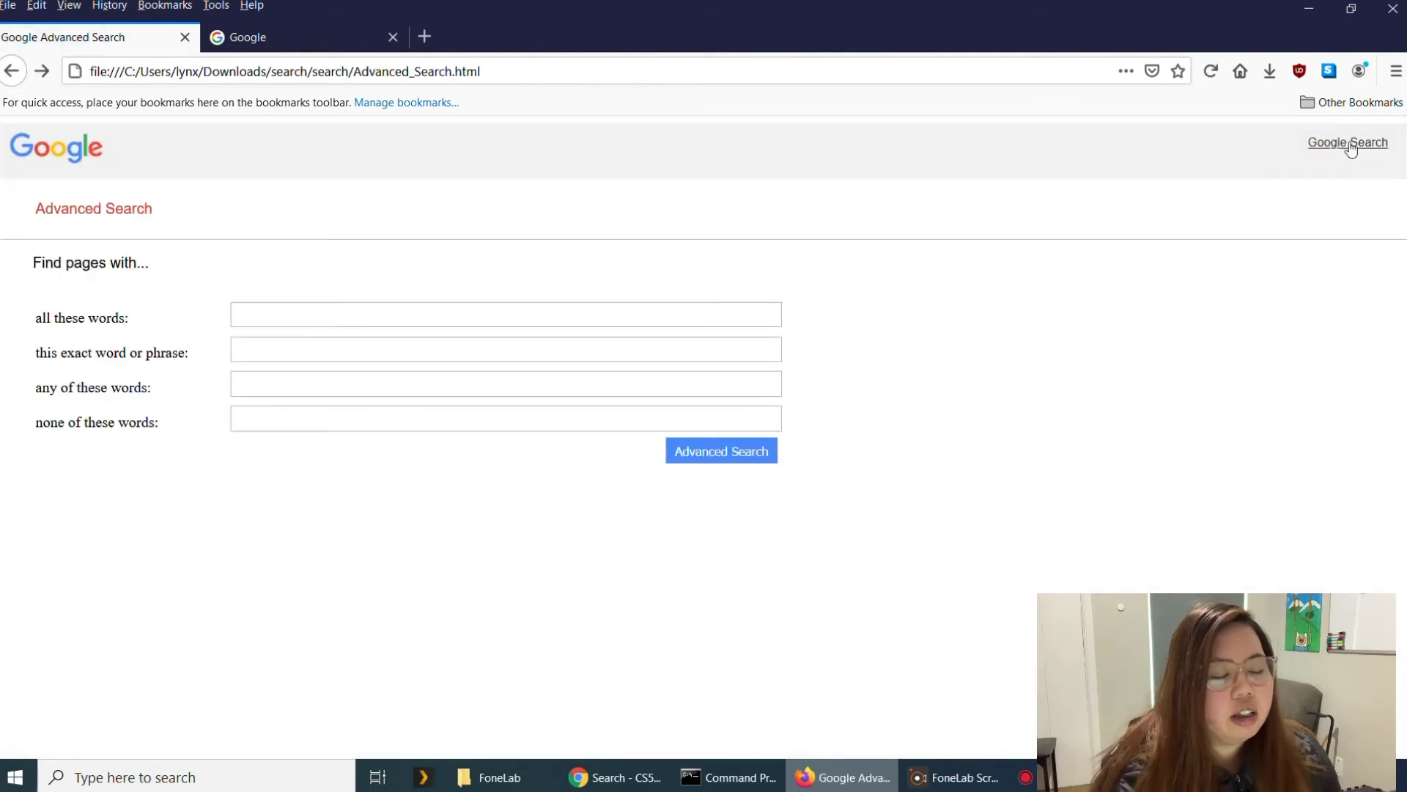
left_click(1351, 143)
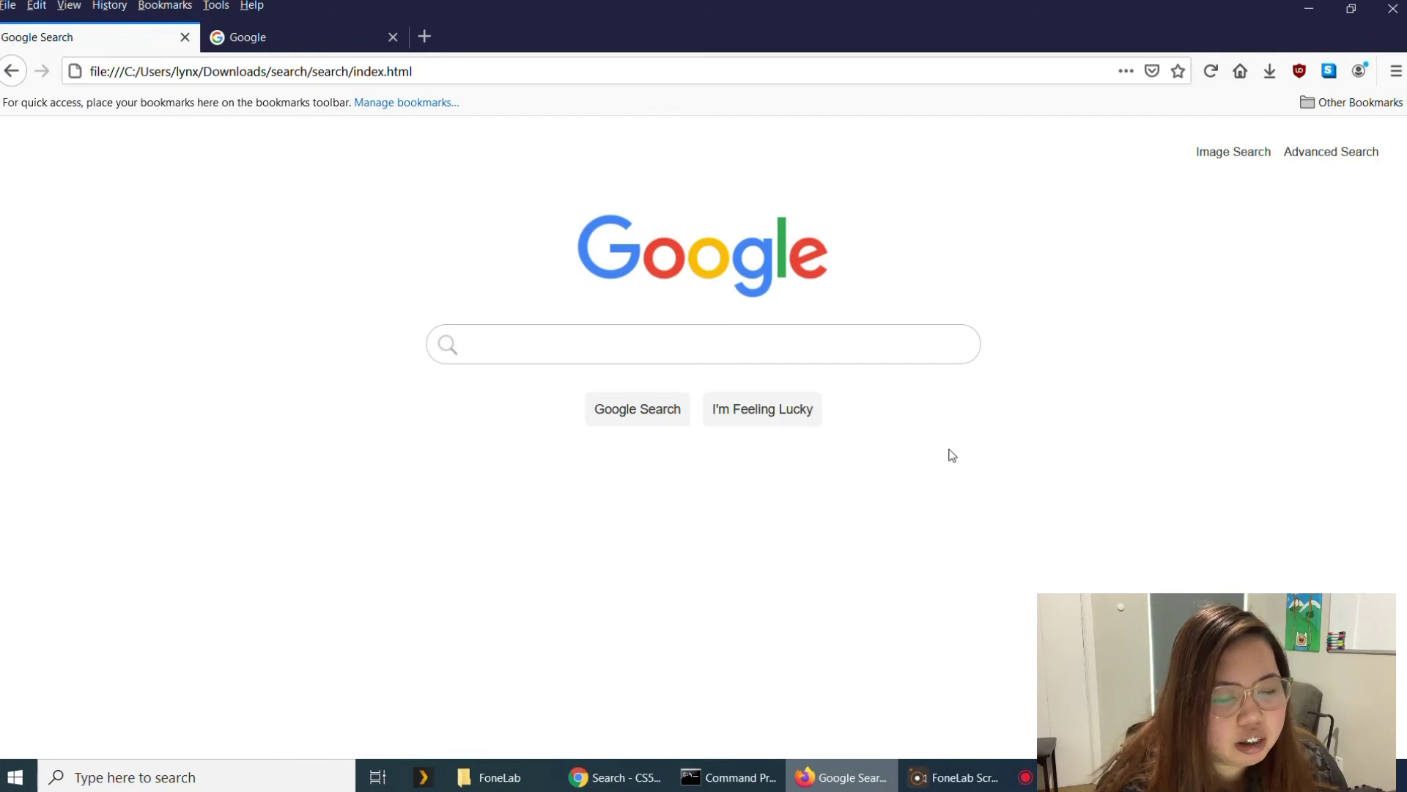
- Run an I'm Feeling Lucky search for 'hello', landing on YouTube's Adele - Hello video
left_click(507, 340)
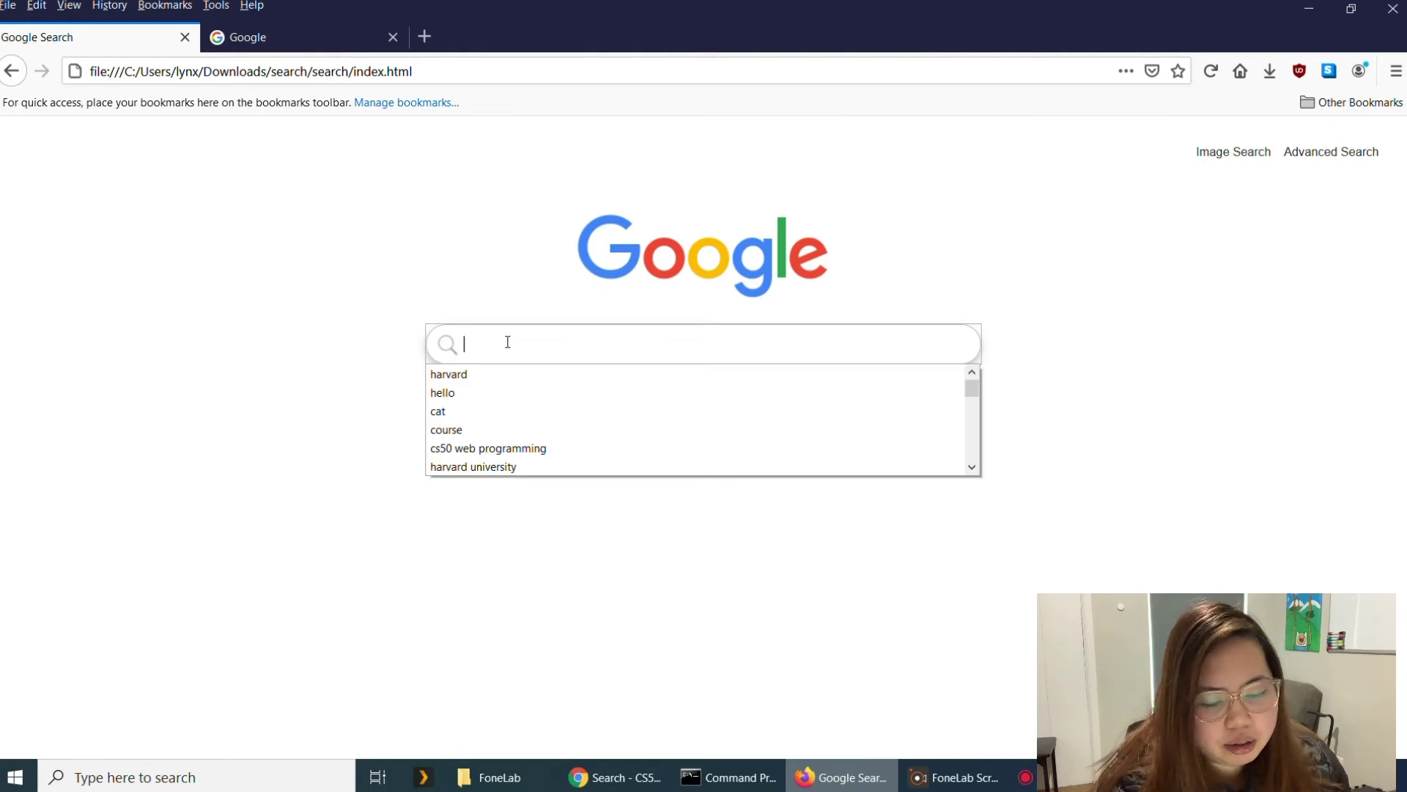
type("hello")
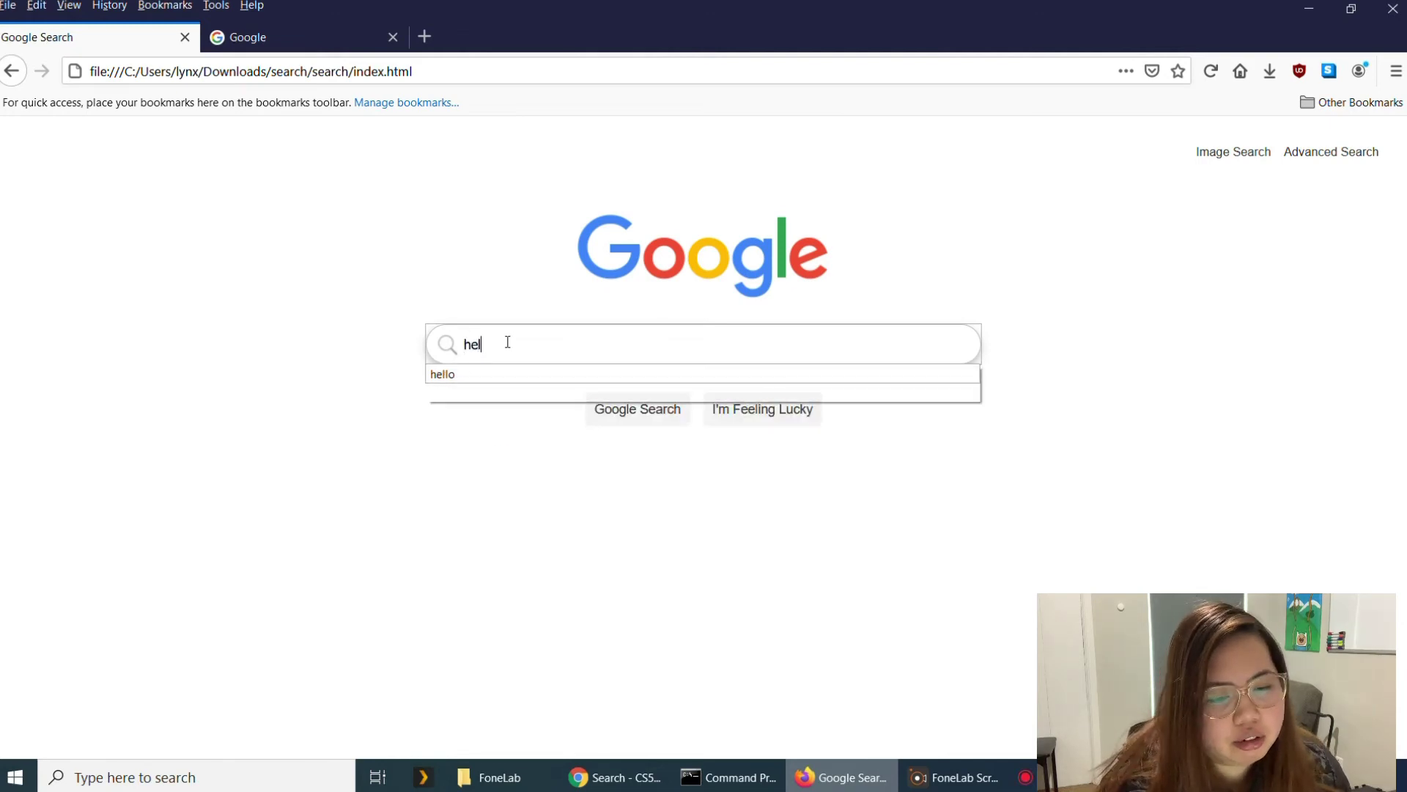
left_click(512, 377)
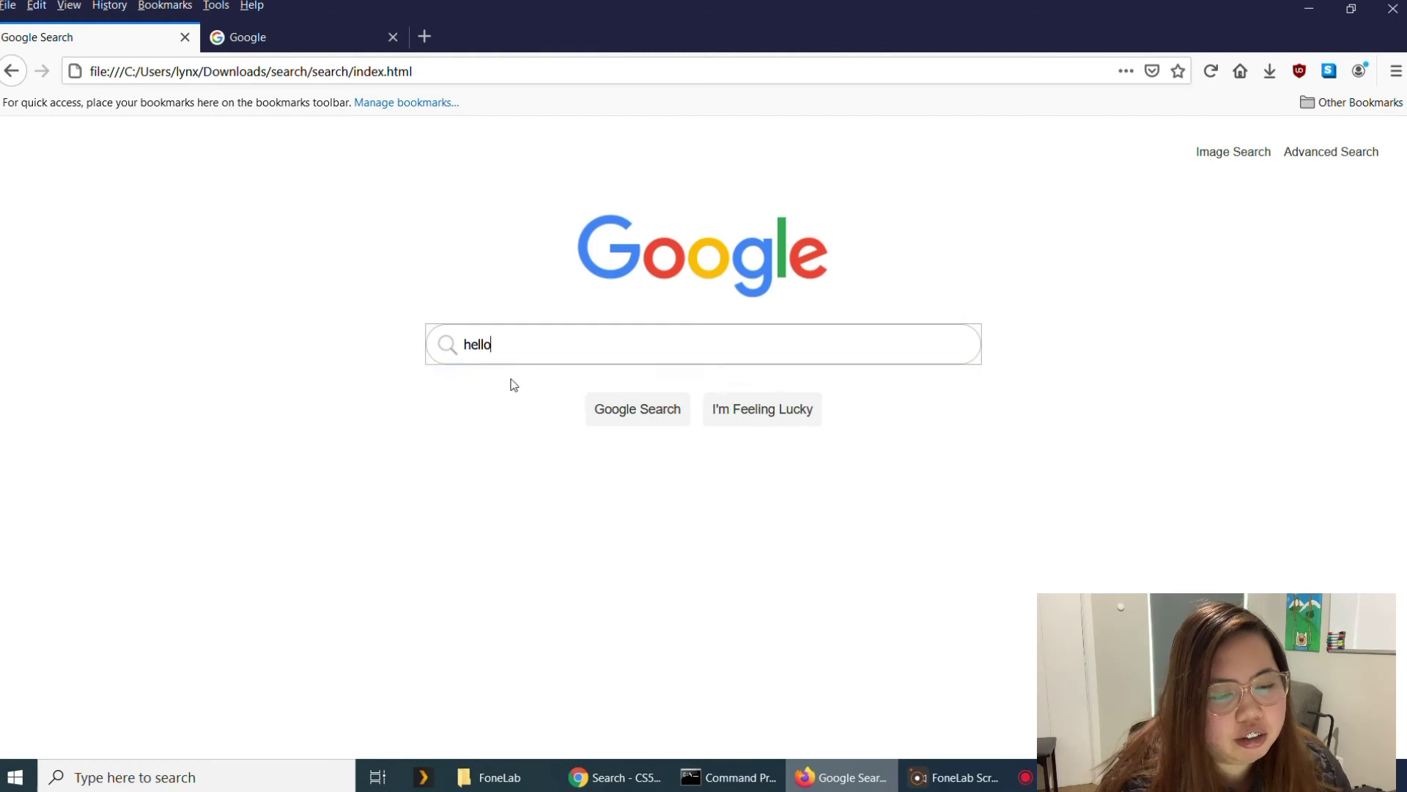
left_click(781, 414)
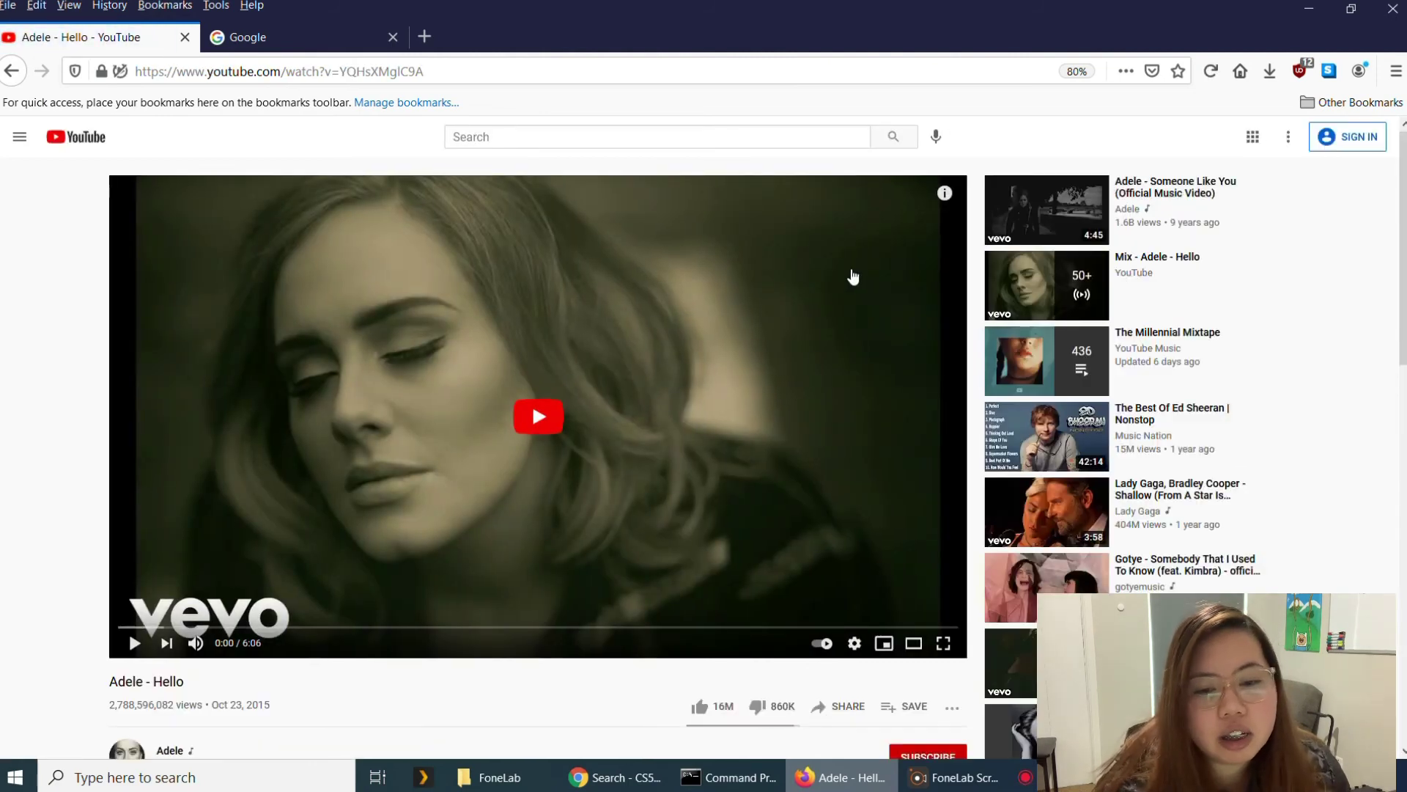
- Run a Feeling Lucky search for 'harvard', reach the harvard.edu redirect notice, then go back
left_click(11, 72)
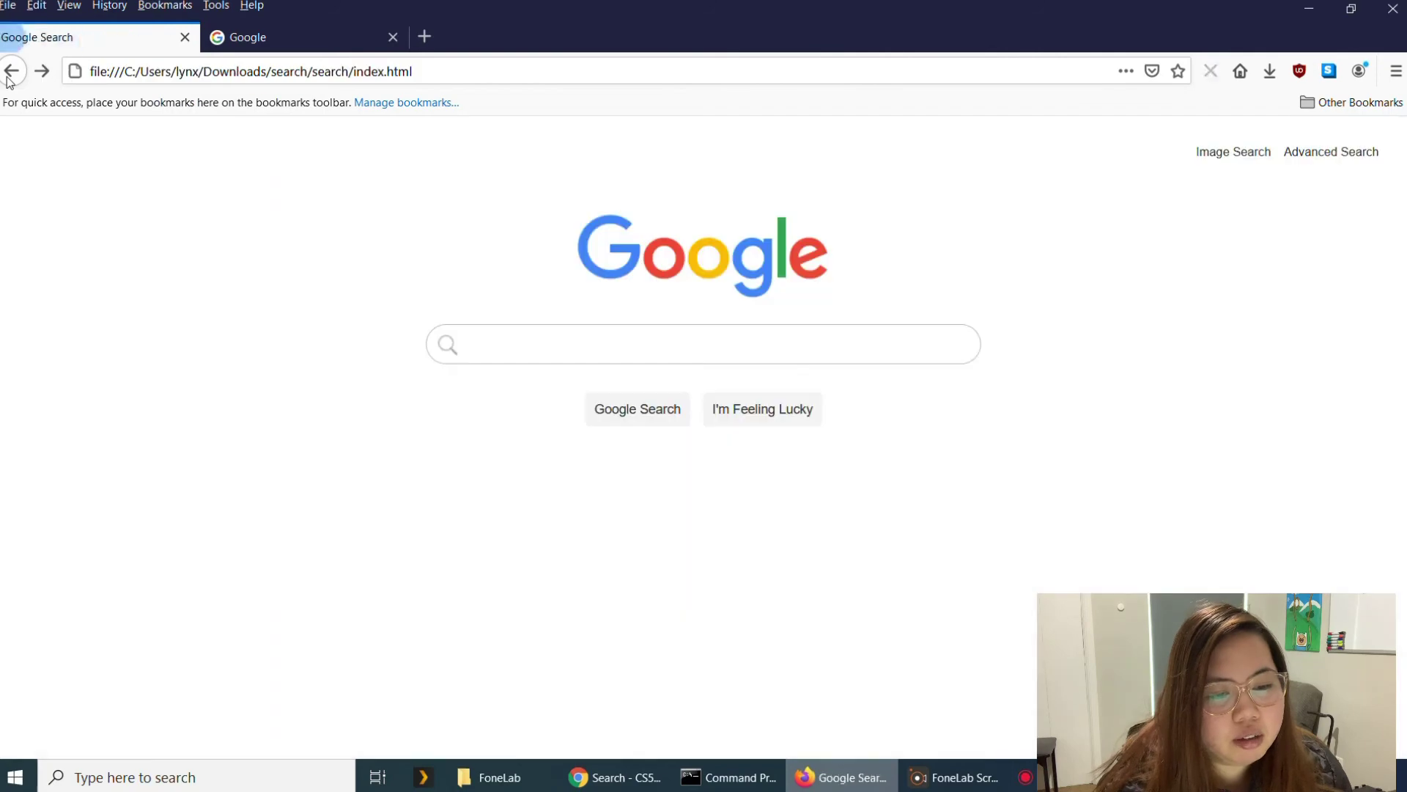
left_click(491, 342)
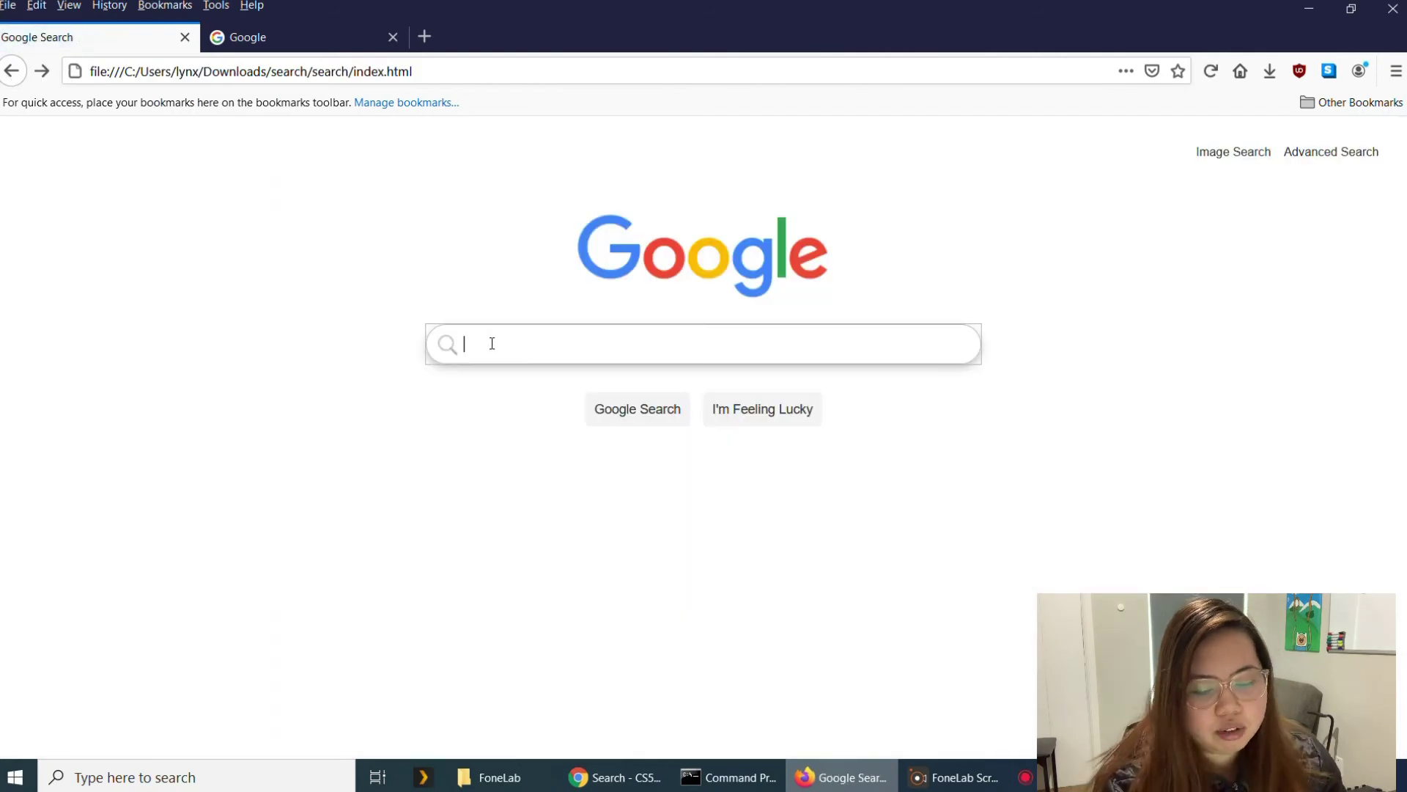
type("hara")
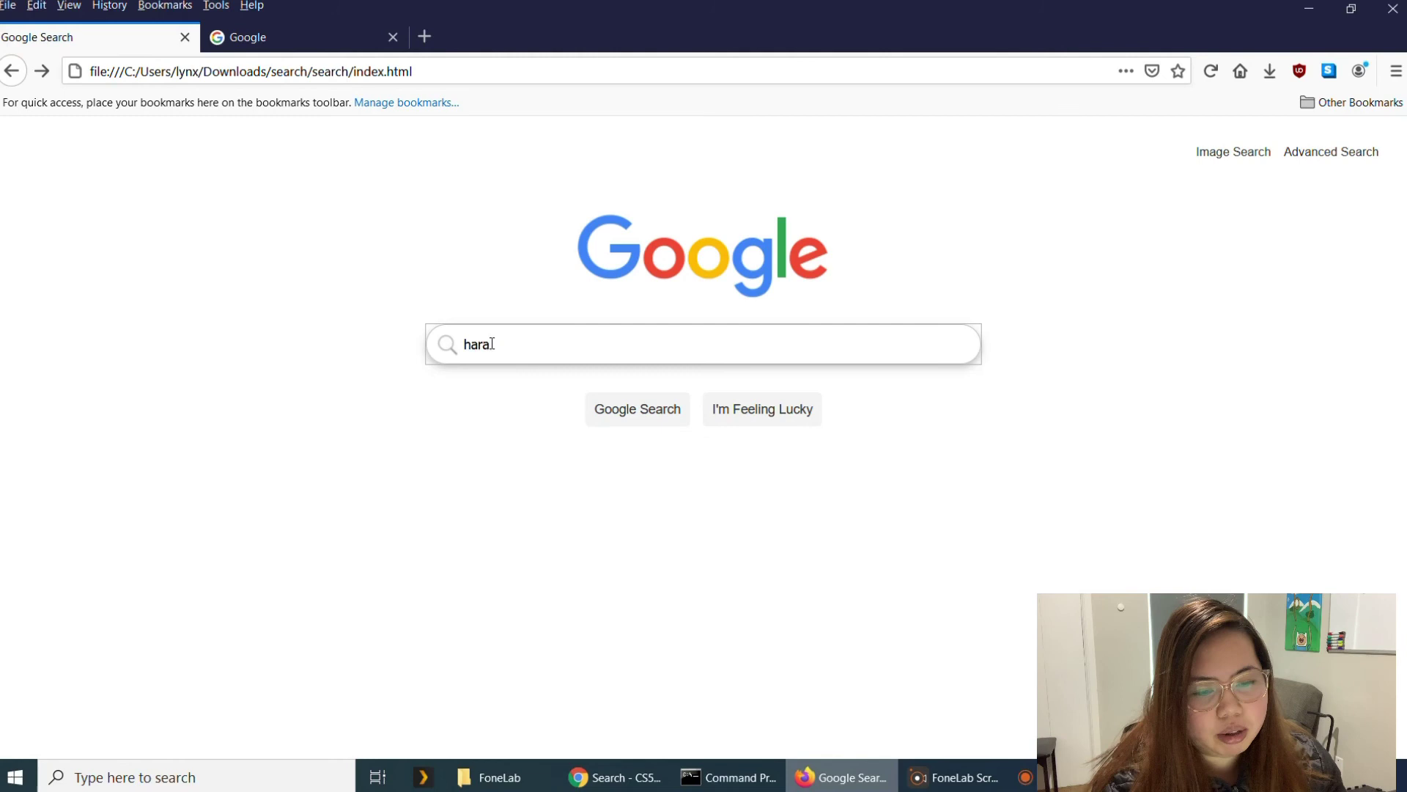
key("BackSpace")
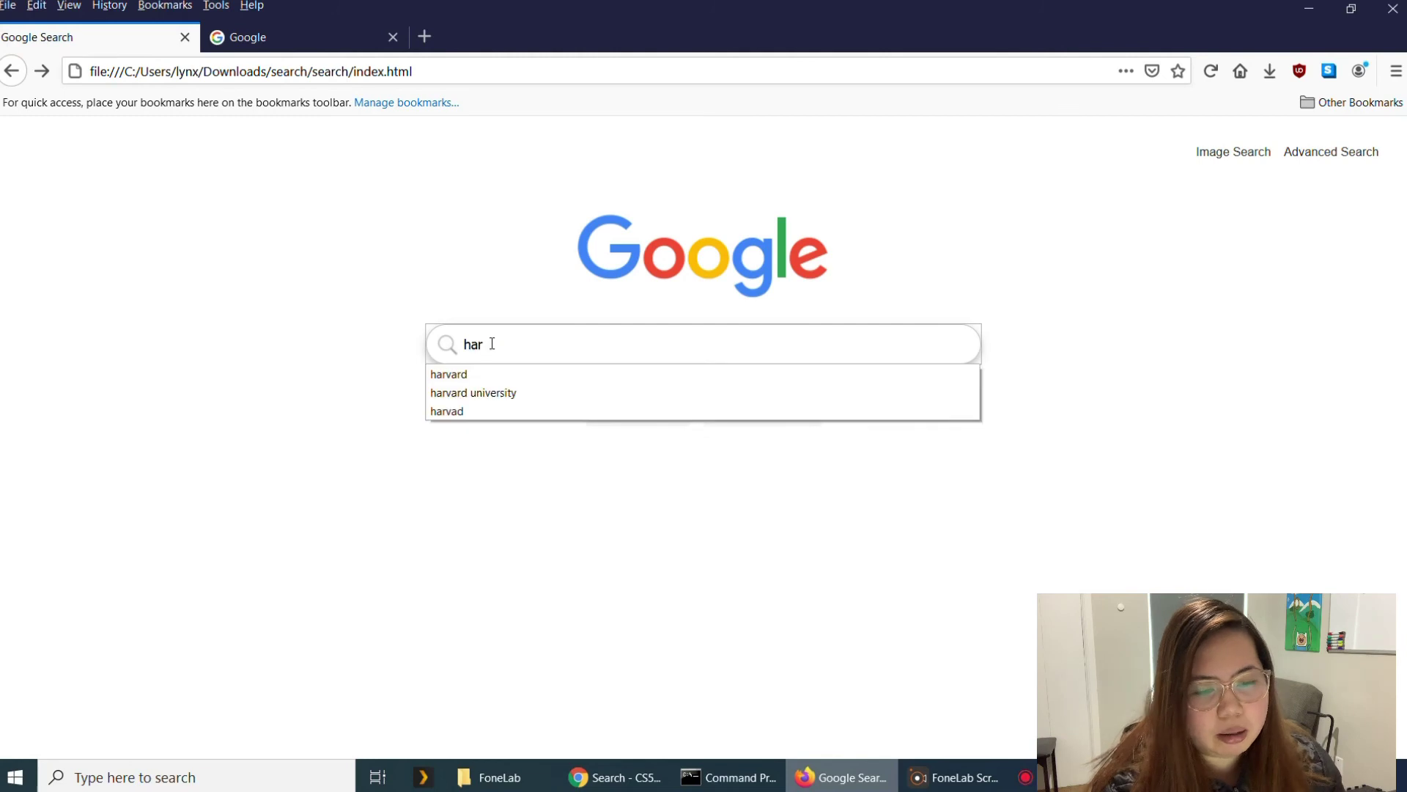
left_click(457, 375)
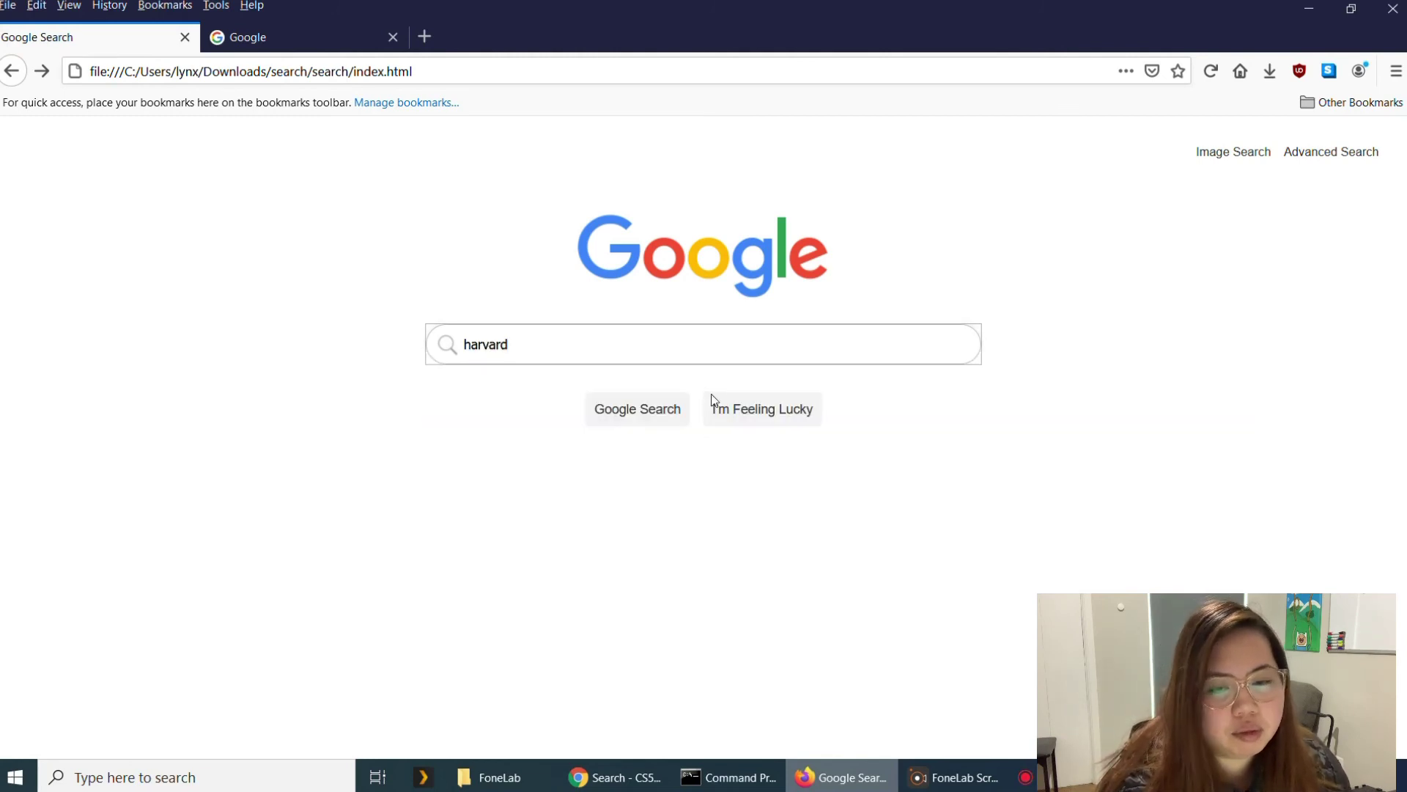
left_click(728, 412)
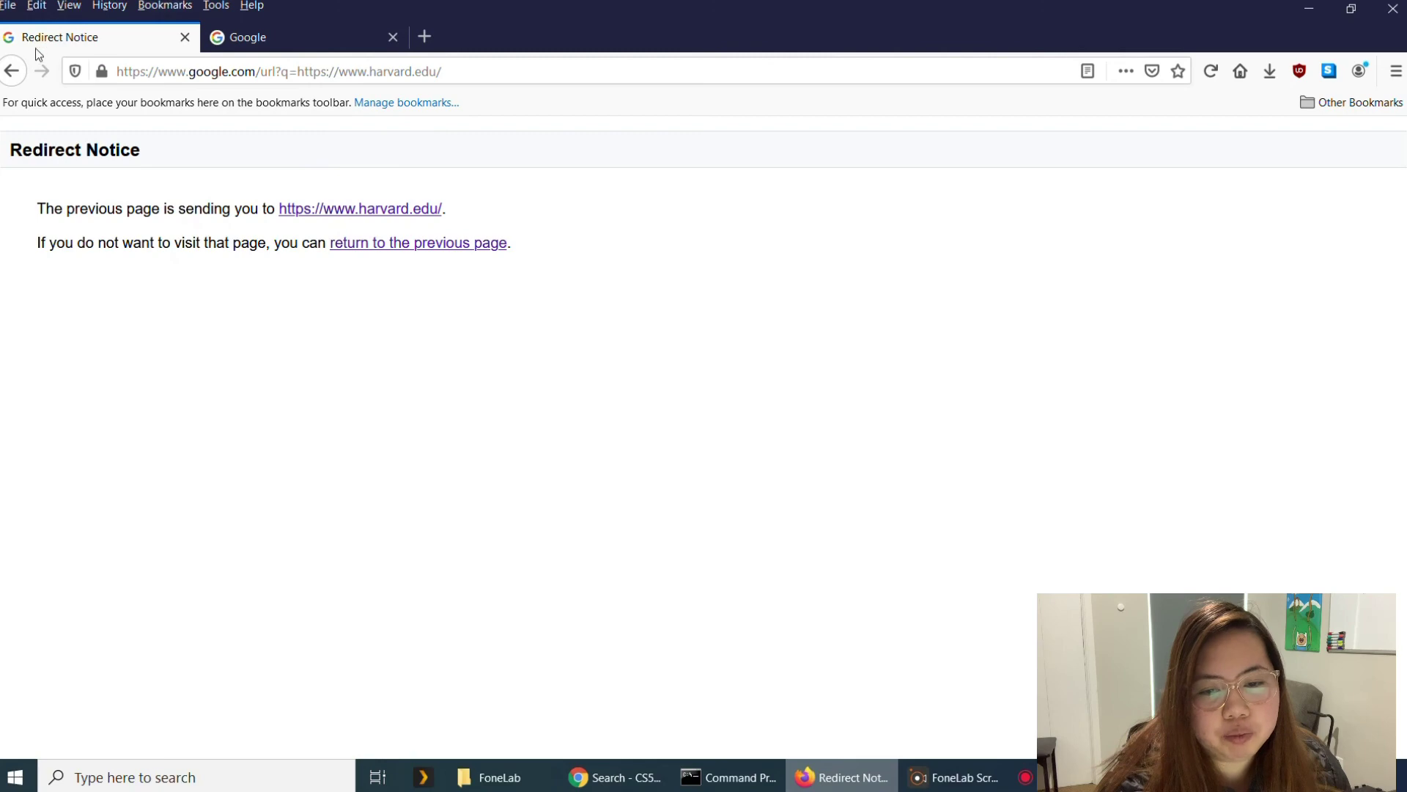
left_click(23, 77)
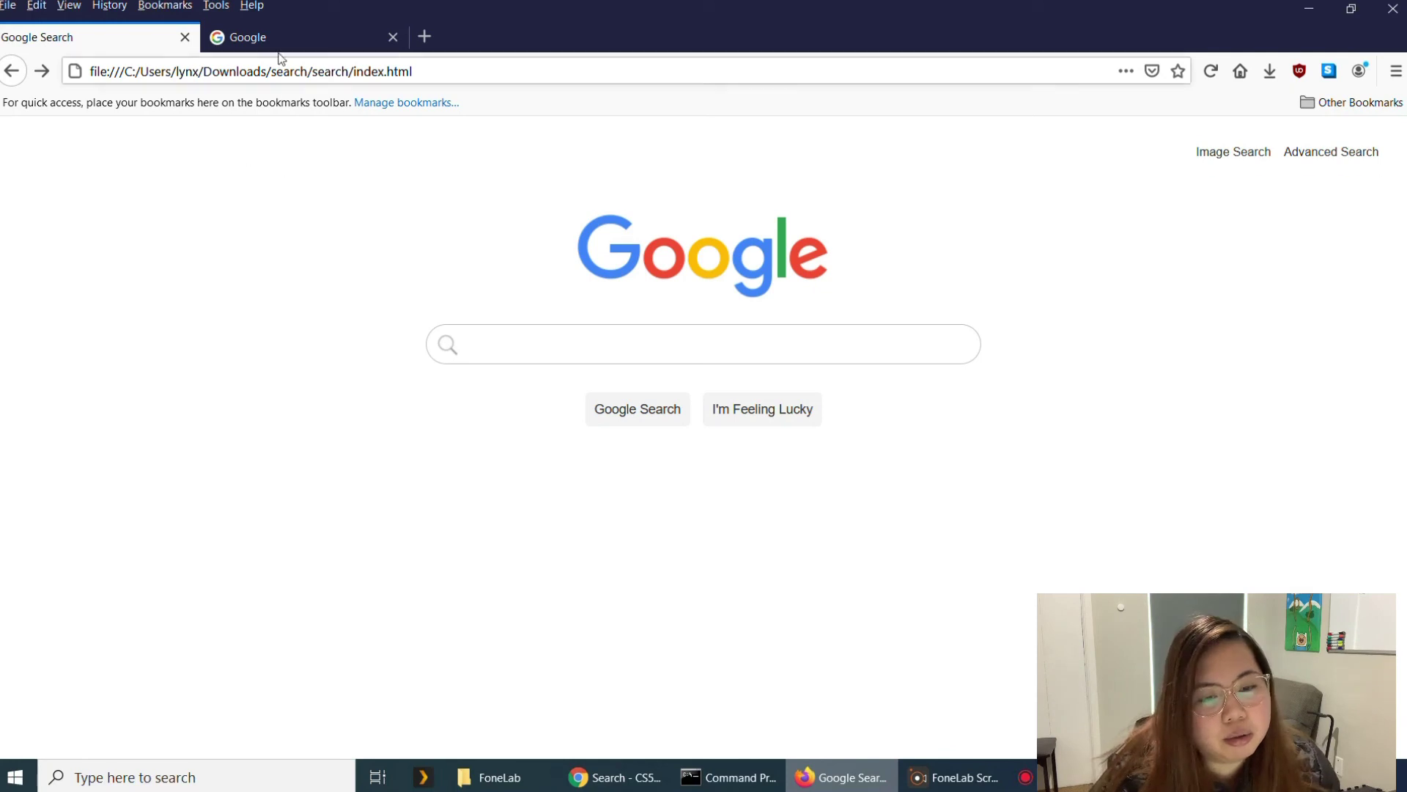
- Compare against the real Google tab, view Image_Search.html, and end on the empty Advanced Search form
left_click(297, 40)
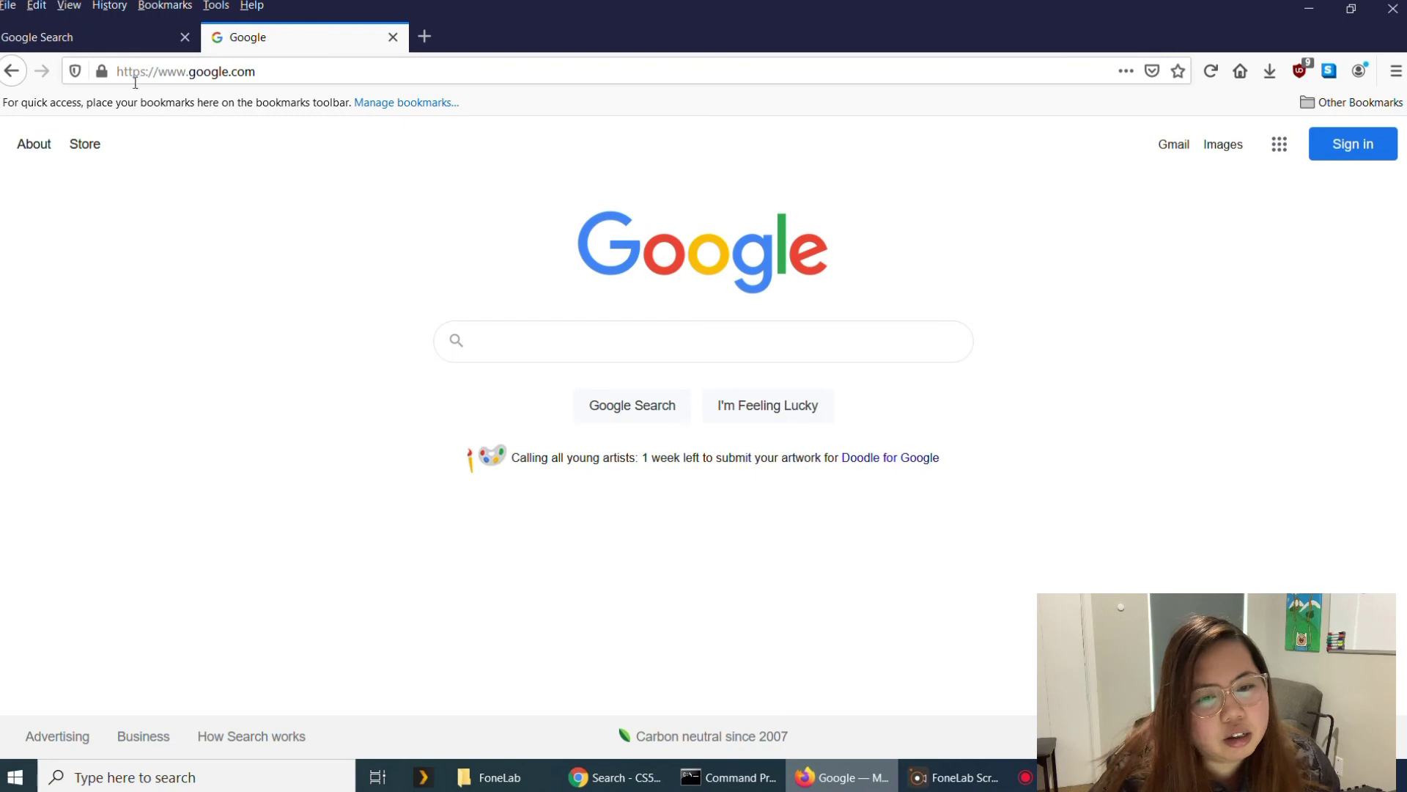
left_click(127, 46)
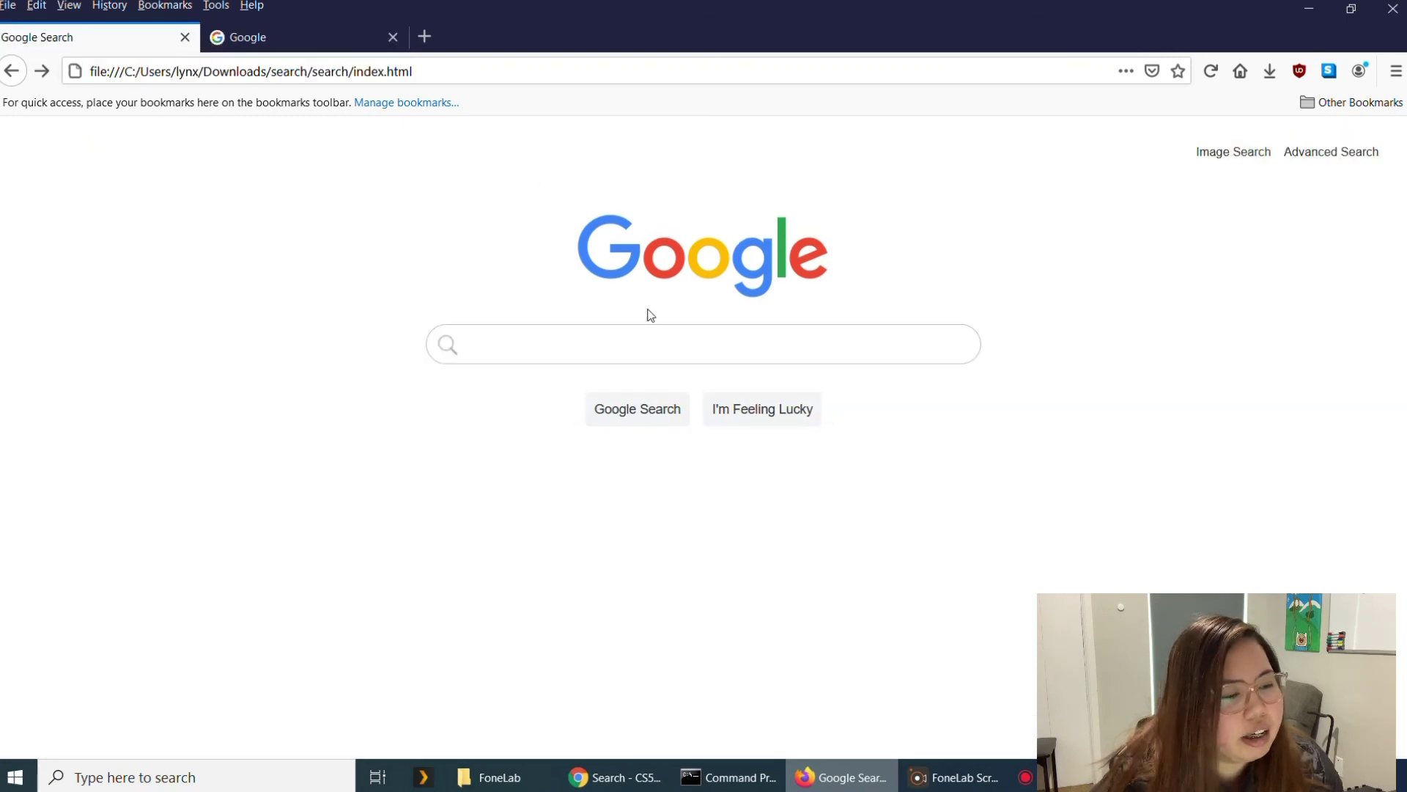
left_click(1233, 156)
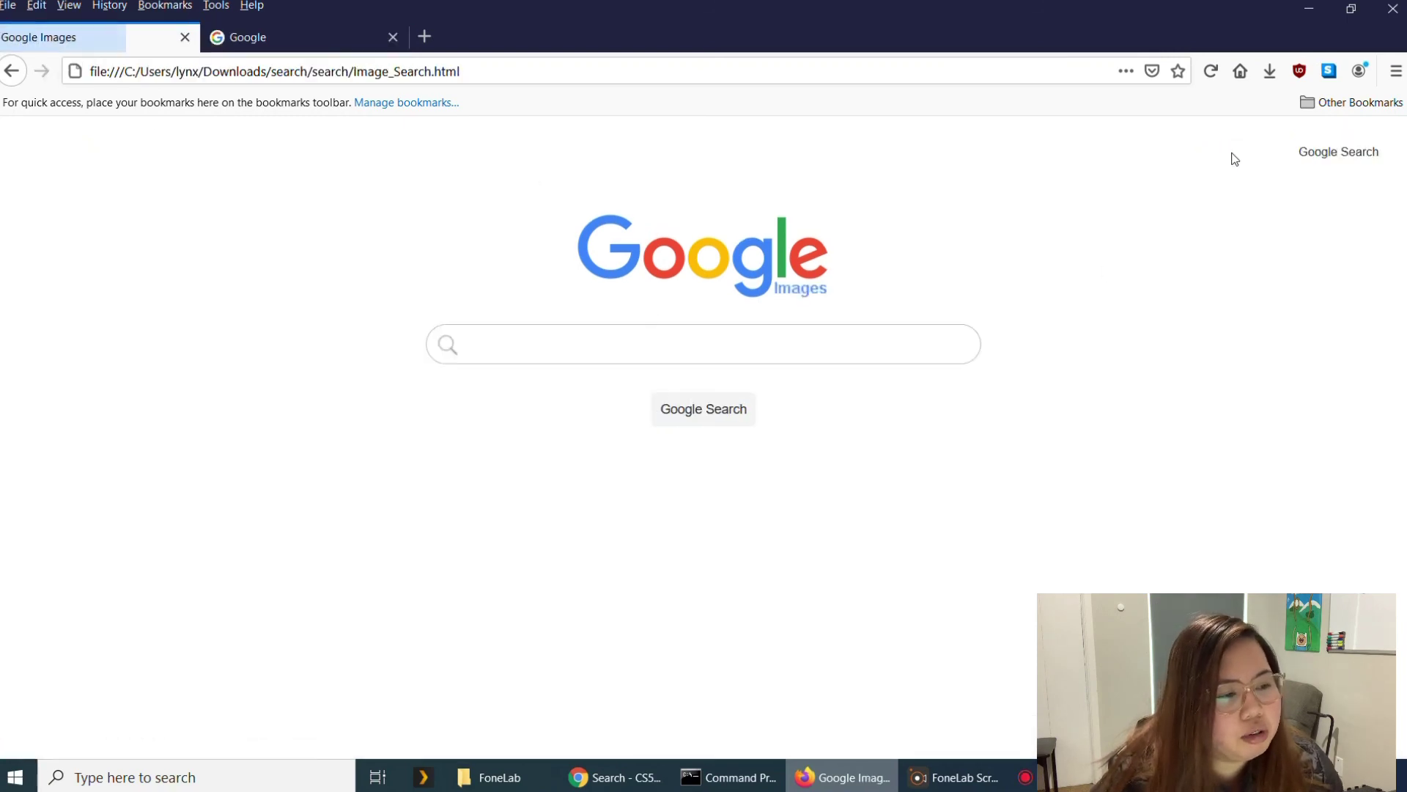
left_click(1345, 154)
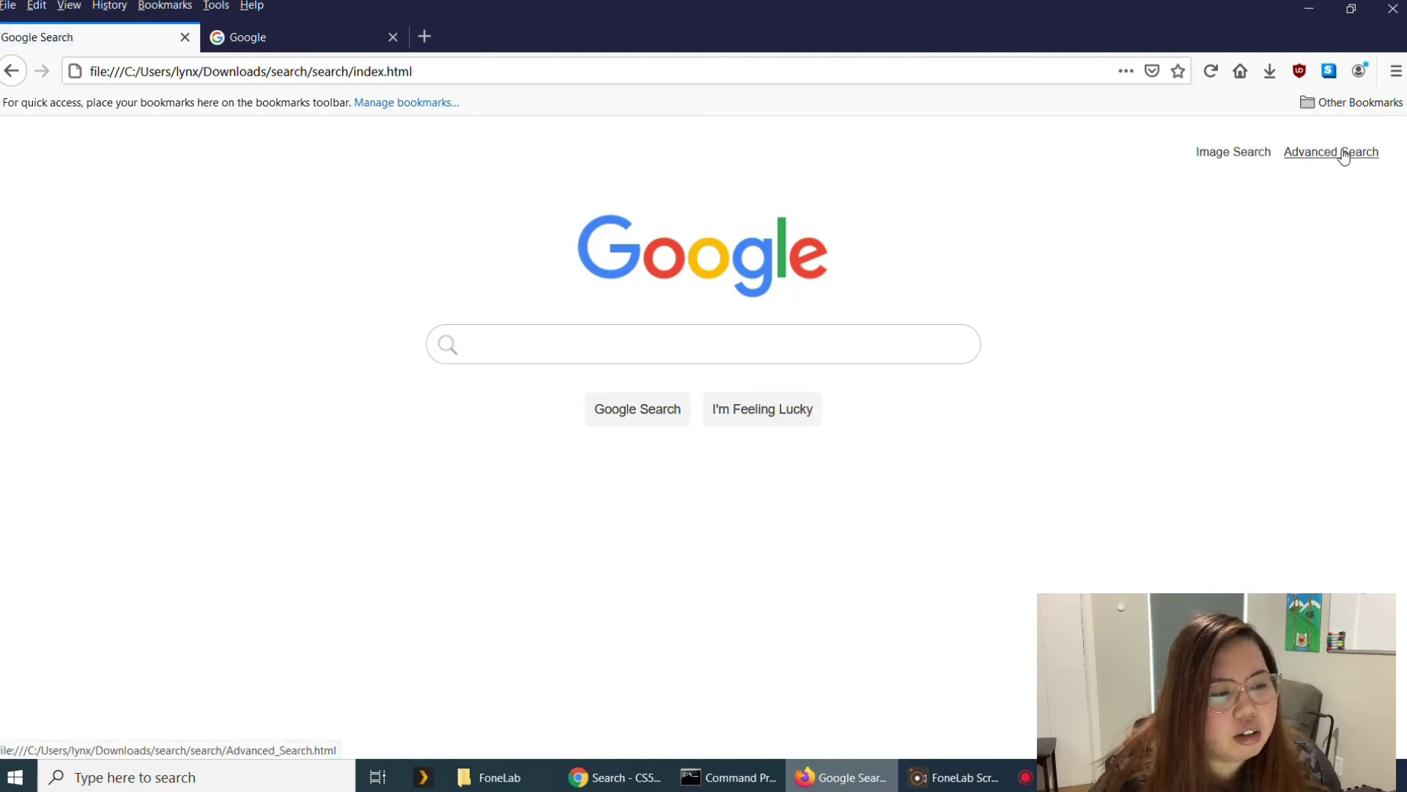
left_click(1343, 156)
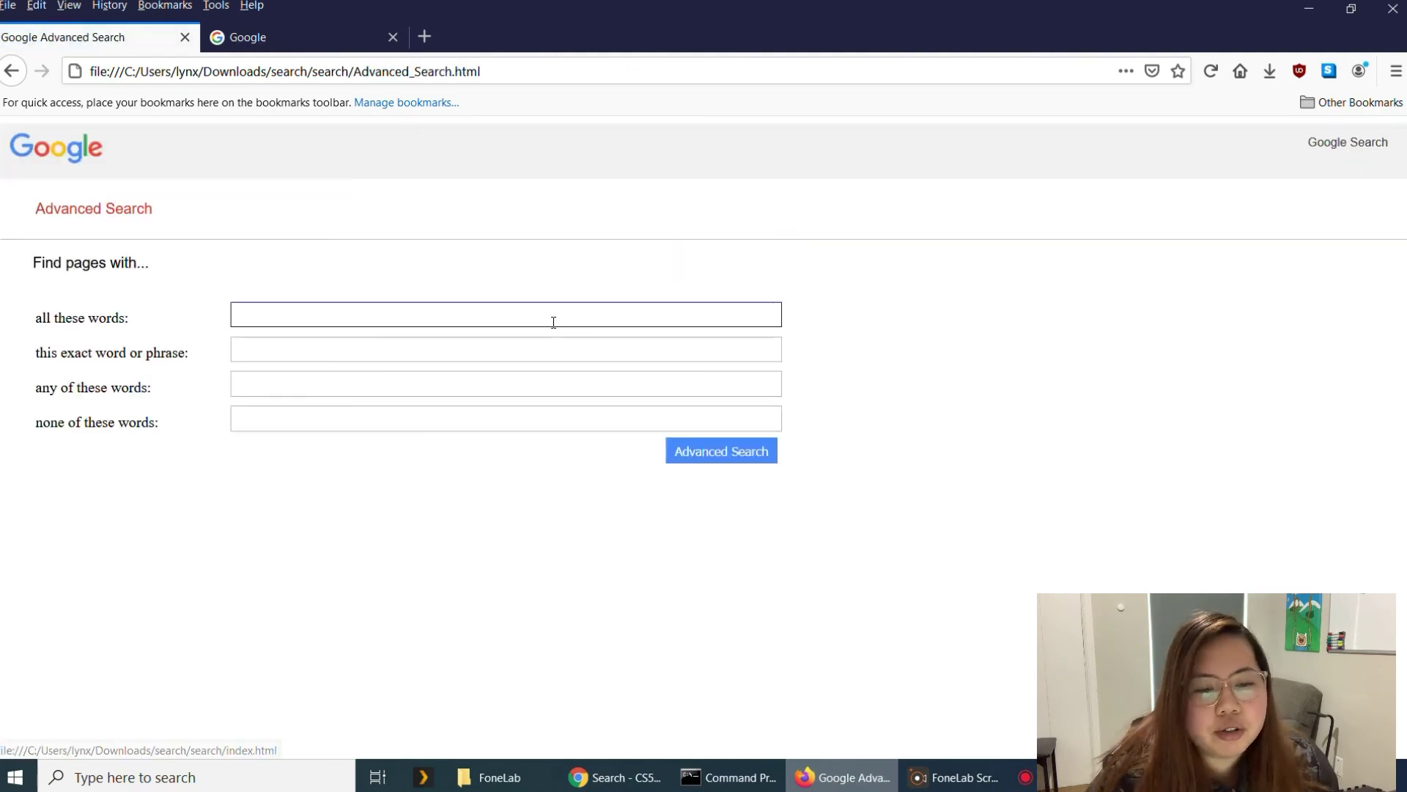